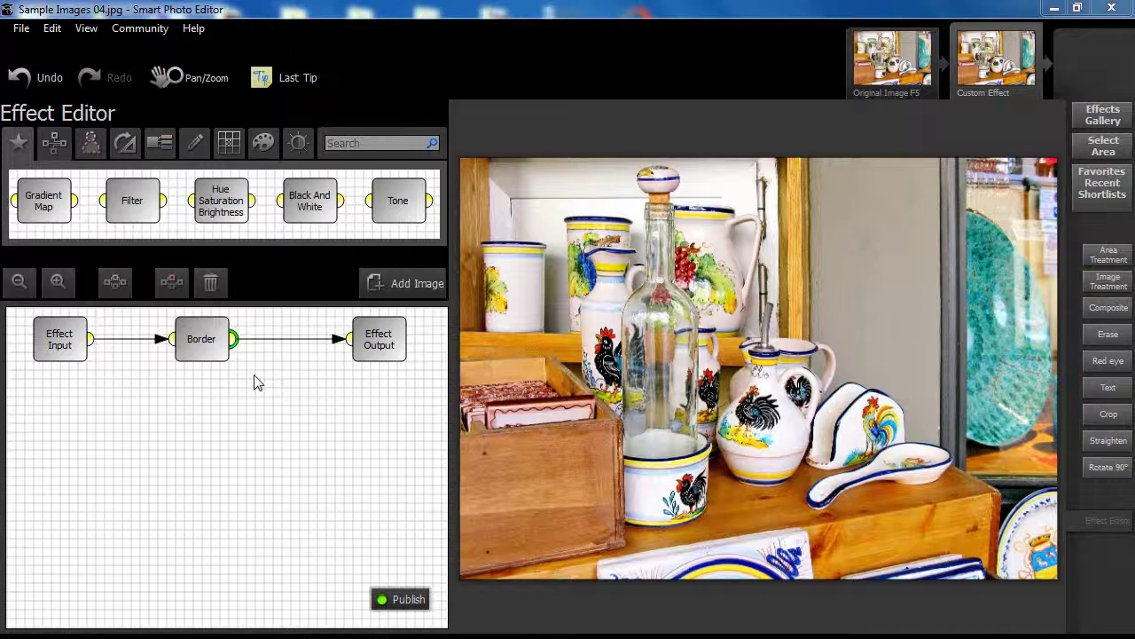
Set the Border effect to 0 borders and widen the padded area to 161.2
{"action": "double_click", "coordinate": [201, 342]}
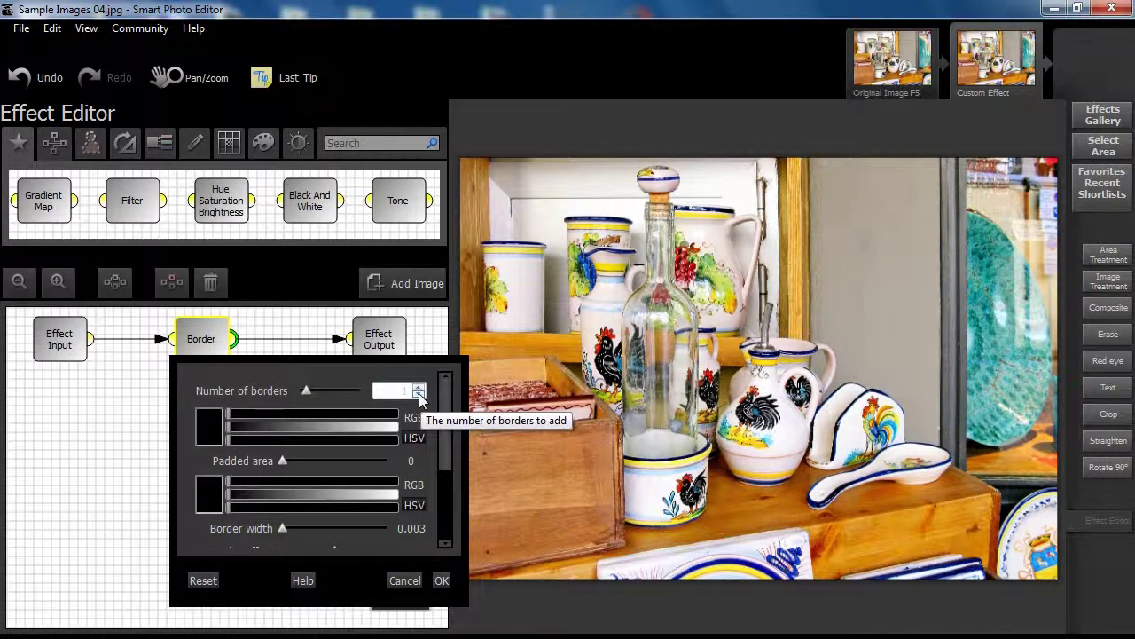
{"action": "left_click", "coordinate": [419, 395]}
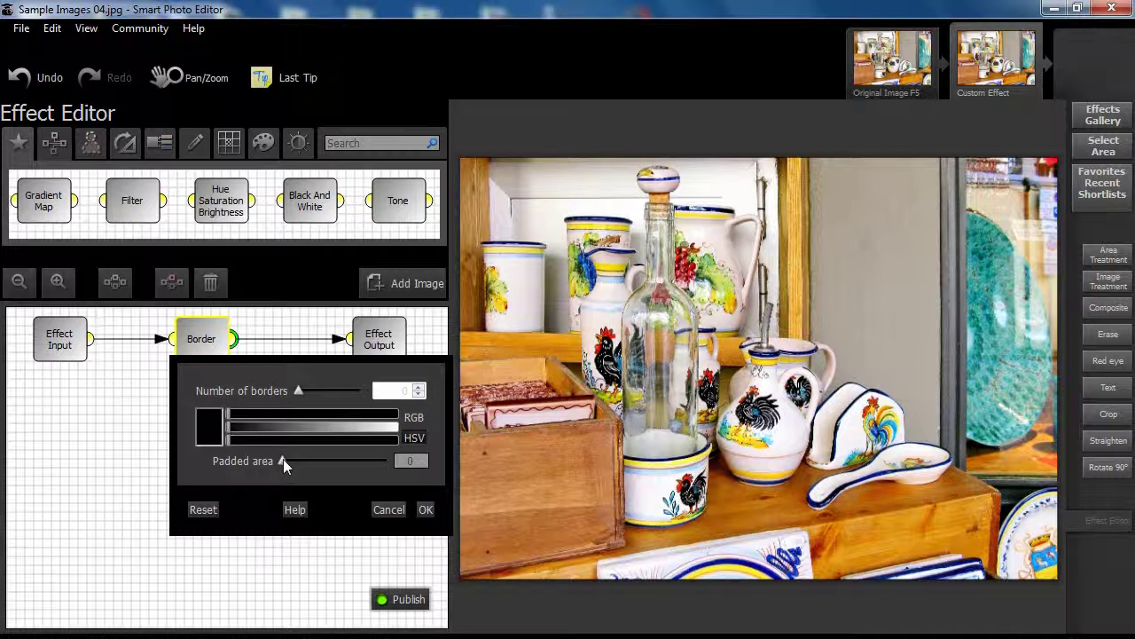
{"action": "left_click_drag", "start_coordinate": [284, 461], "coordinate": [322, 458]}
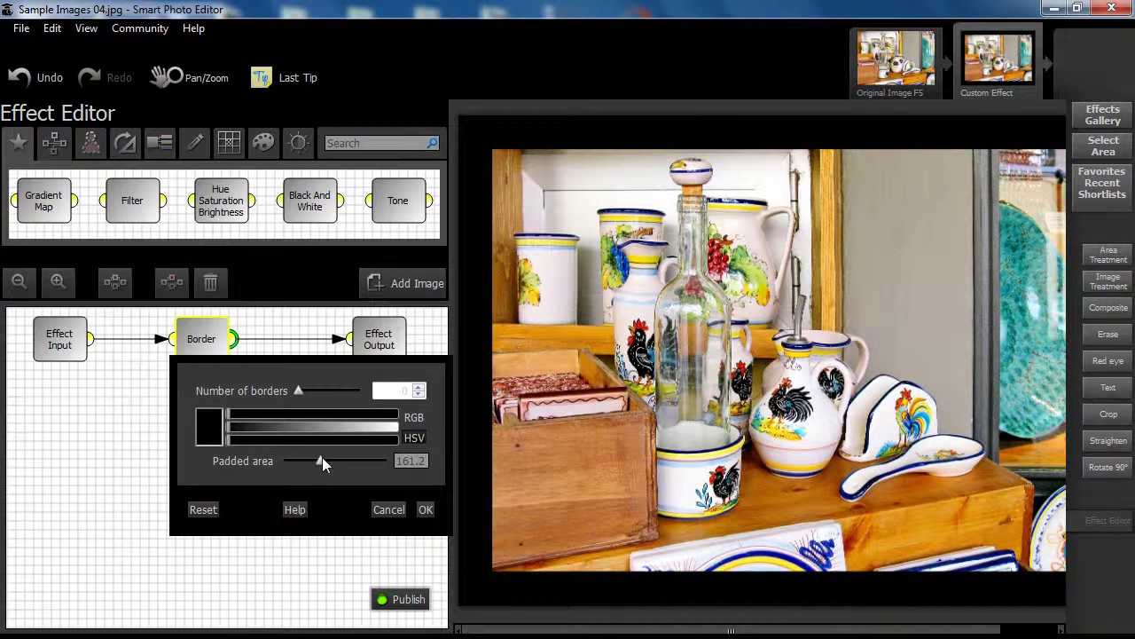
{"action": "left_click", "coordinate": [86, 27]}
Fit the preview in the window and change the padded area to 100
{"action": "left_click", "coordinate": [147, 122]}
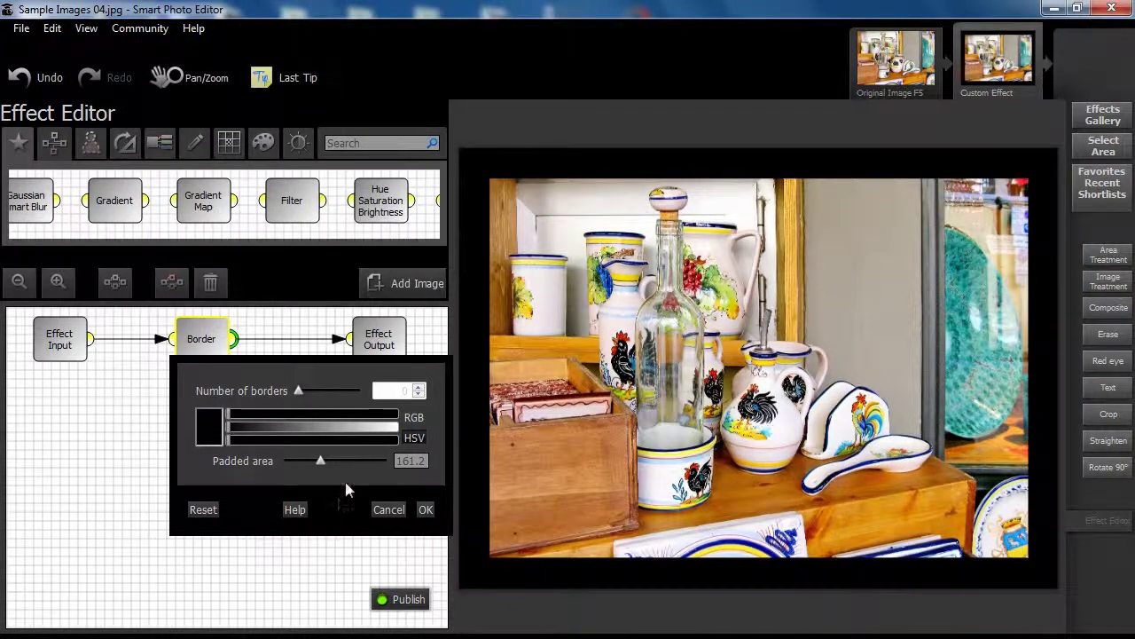
{"action": "double_click", "coordinate": [401, 461]}
{"action": "type", "text": "100"}
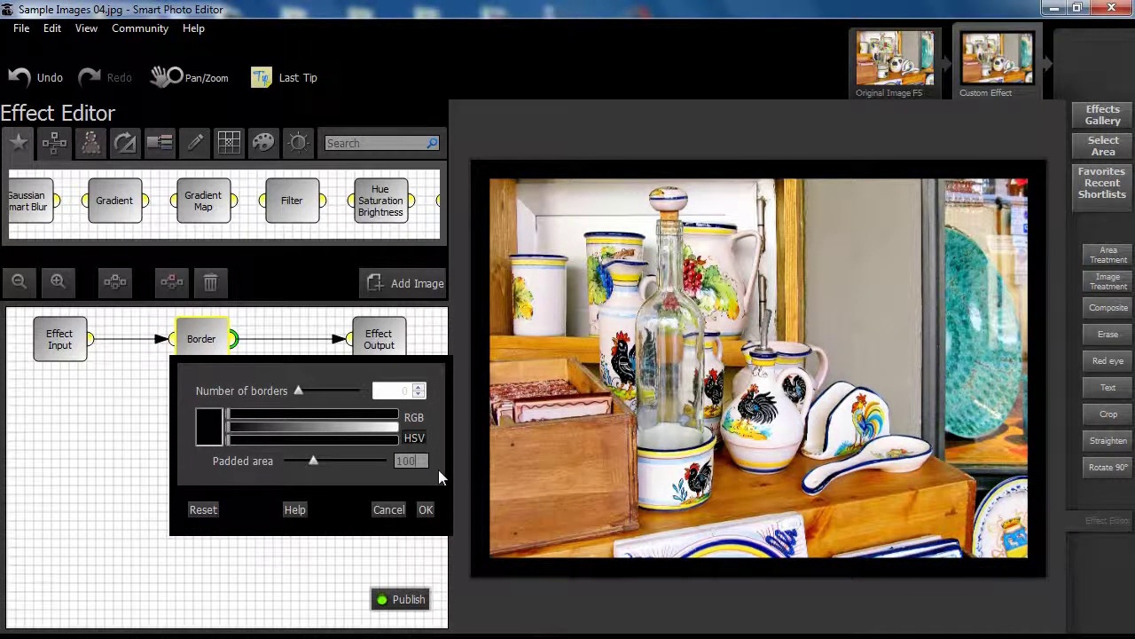
{"action": "key", "text": "Return"}
{"action": "left_click", "coordinate": [405, 460]}
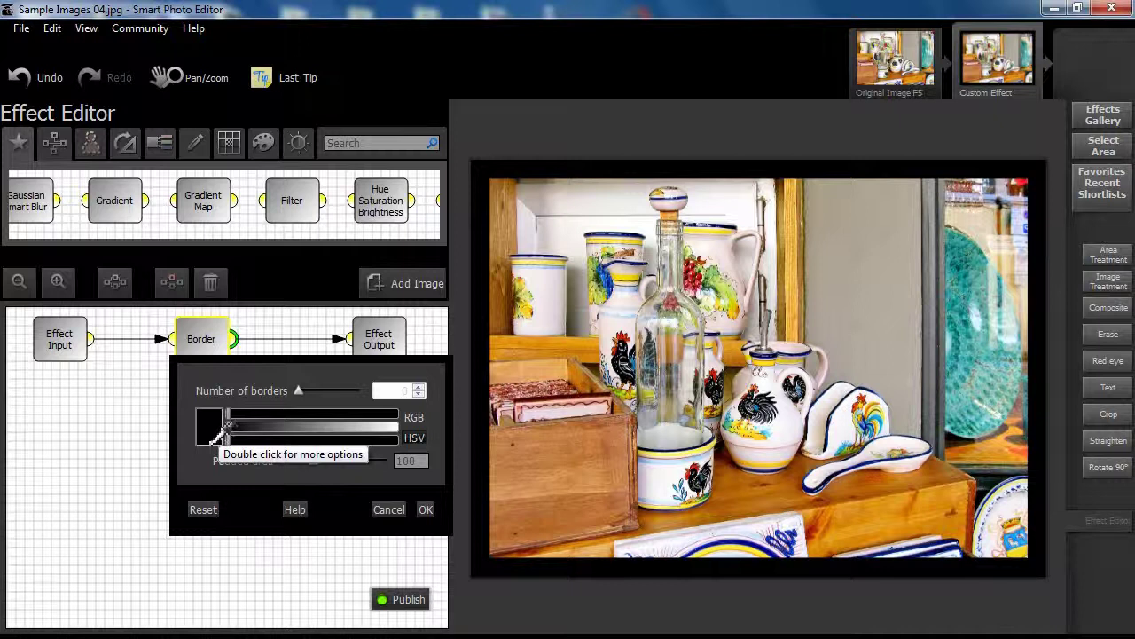
Colour the padded area red
{"action": "double_click", "coordinate": [217, 428]}
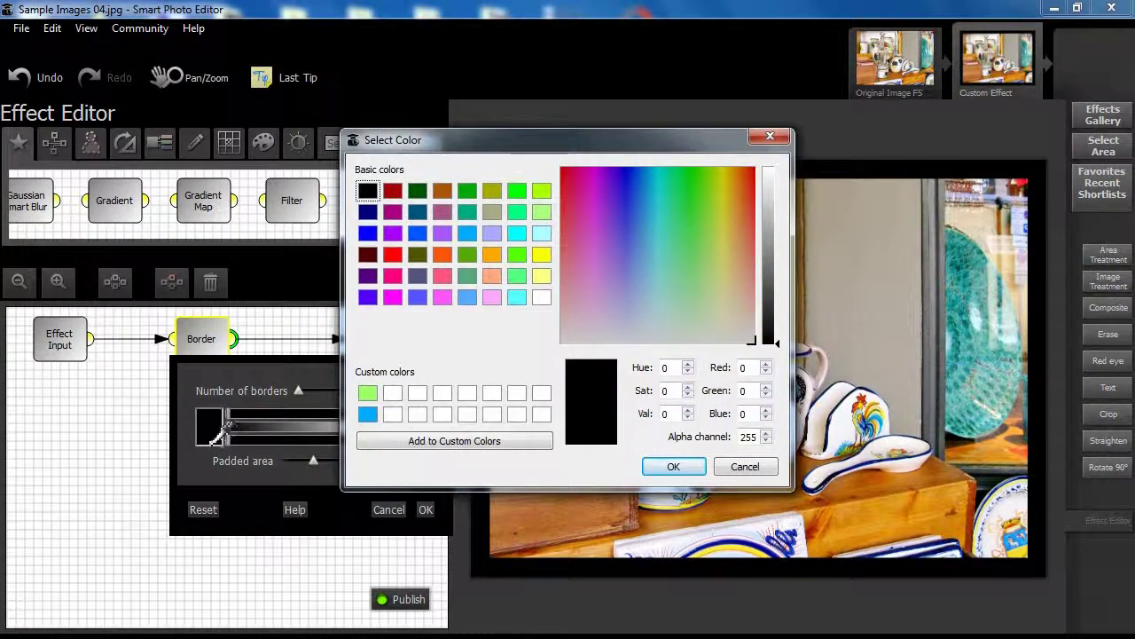
{"action": "left_click", "coordinate": [398, 257]}
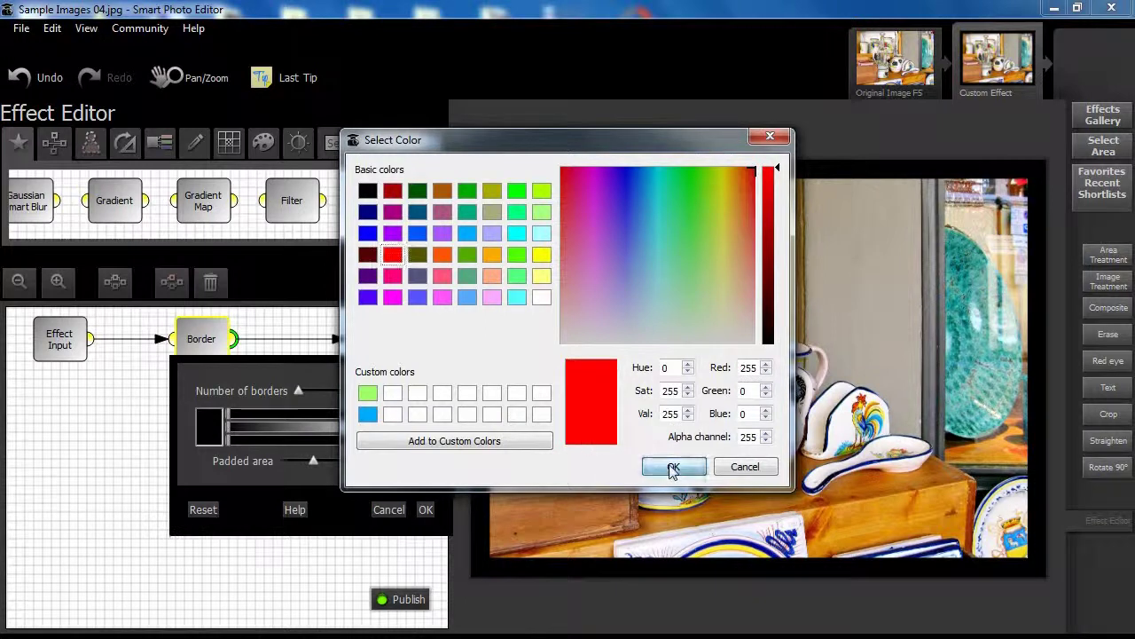
{"action": "left_click", "coordinate": [672, 469]}
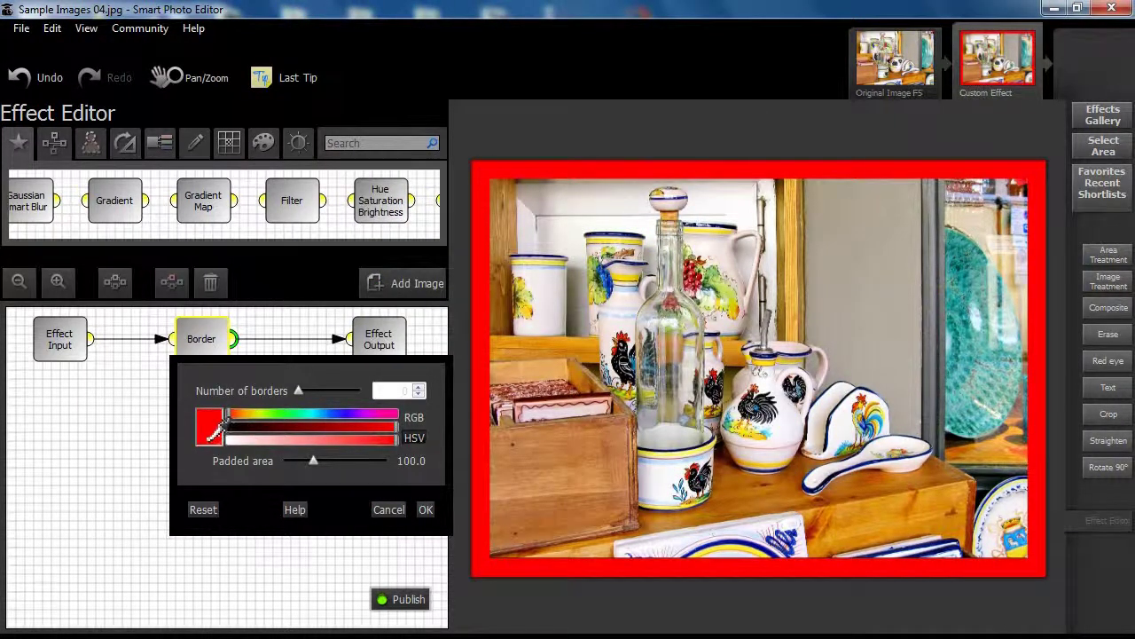
Change the padding to lavender, save it as a custom colour, then sample the wooden box
{"action": "left_click", "coordinate": [211, 432]}
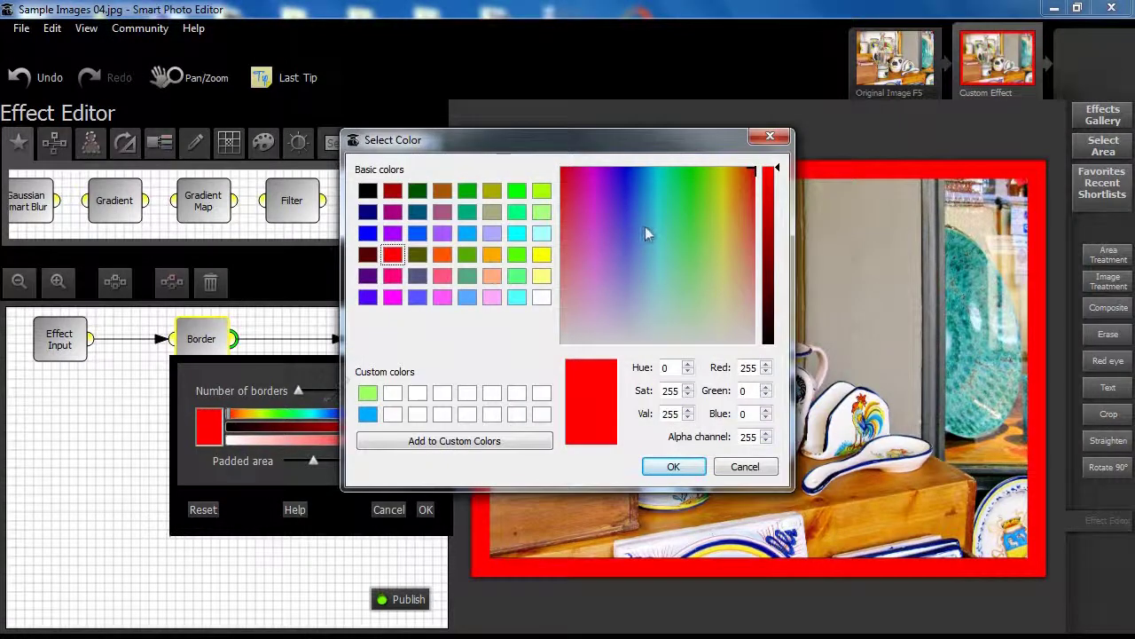
{"action": "left_click_drag", "start_coordinate": [749, 173], "coordinate": [605, 295]}
{"action": "left_click", "coordinate": [460, 447]}
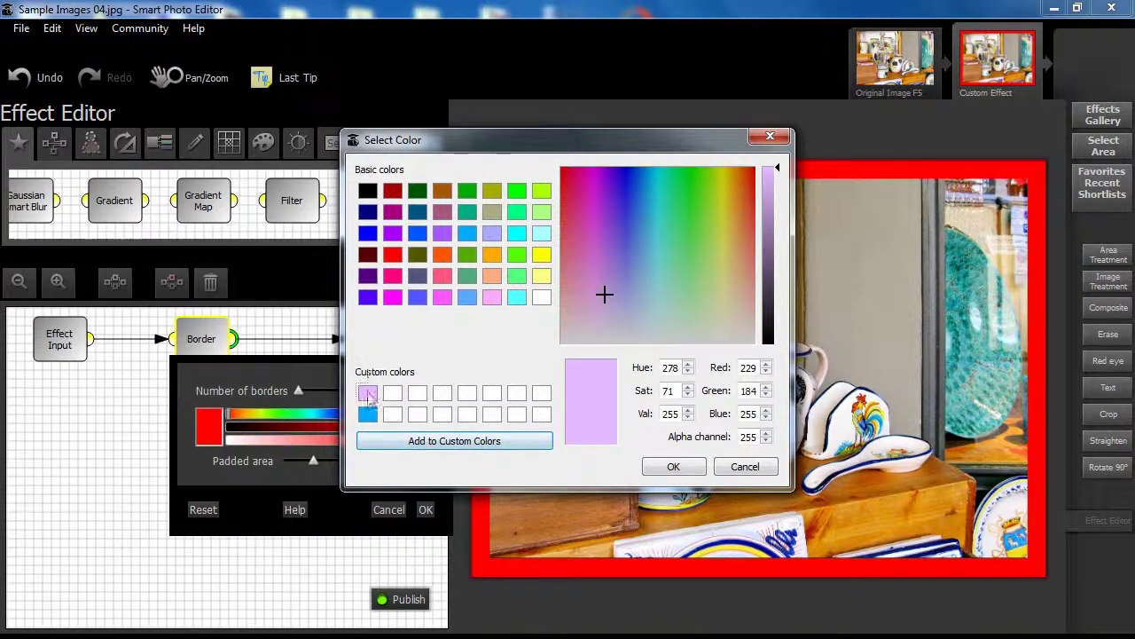
{"action": "left_click", "coordinate": [671, 466]}
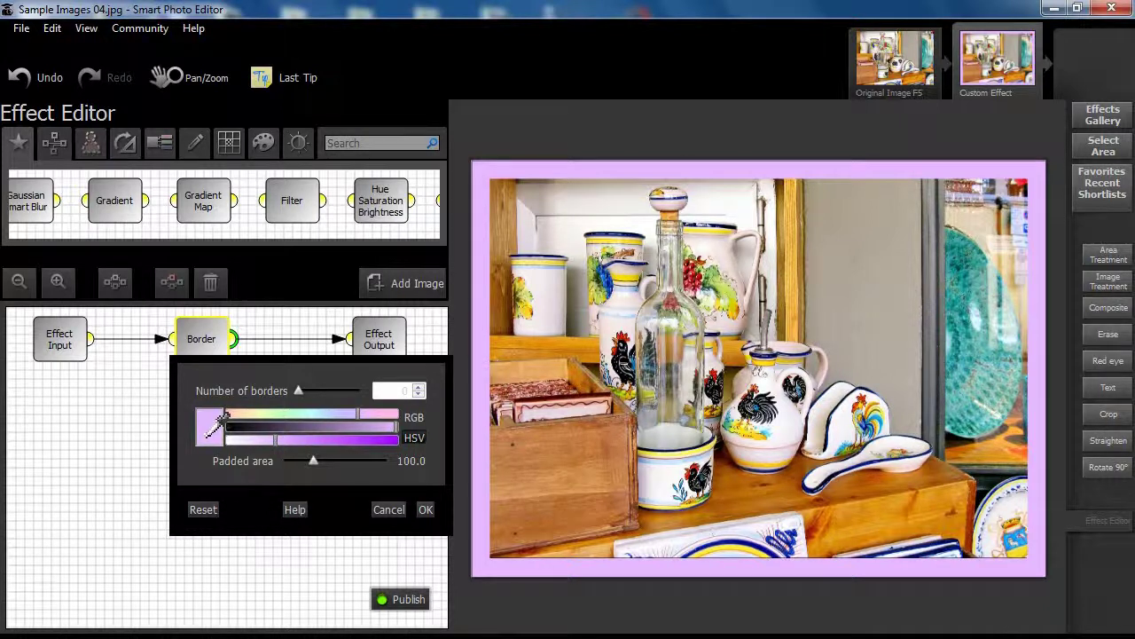
{"action": "left_click_drag", "start_coordinate": [214, 426], "coordinate": [578, 466]}
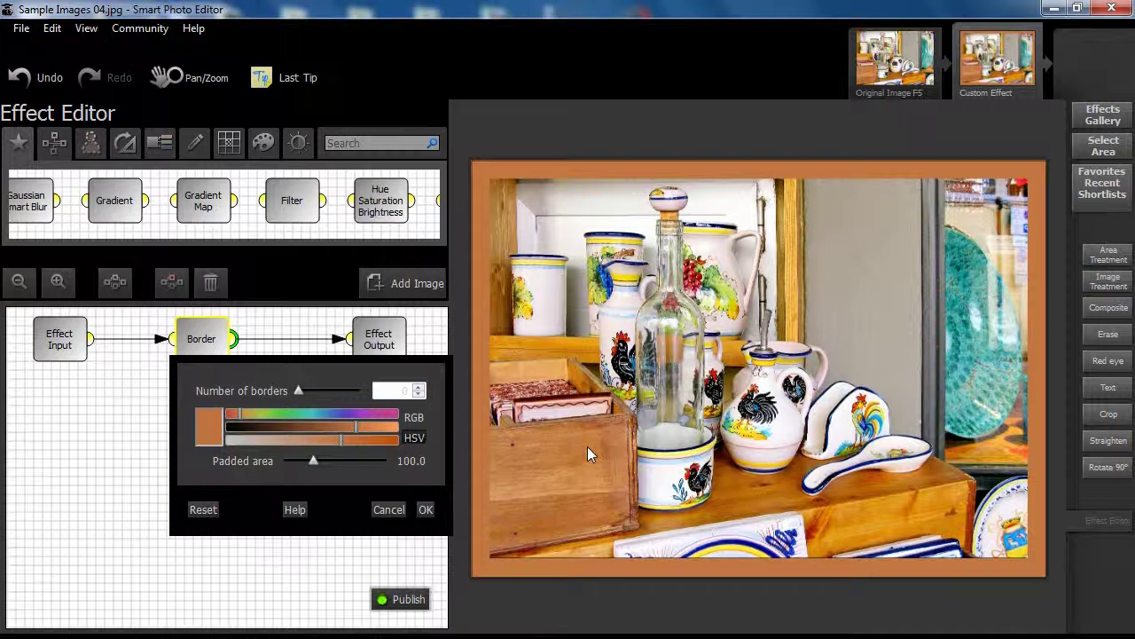
Set the padding colour to pure white (RGB 255, 255, 255)
{"action": "left_click", "coordinate": [213, 424]}
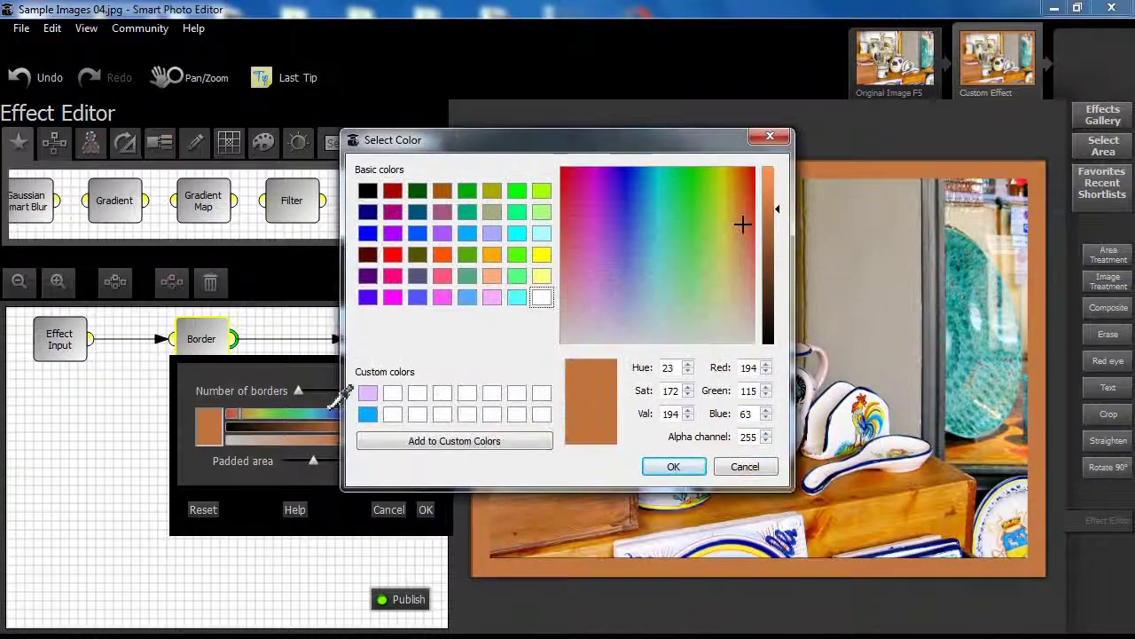
{"action": "left_click", "coordinate": [542, 298]}
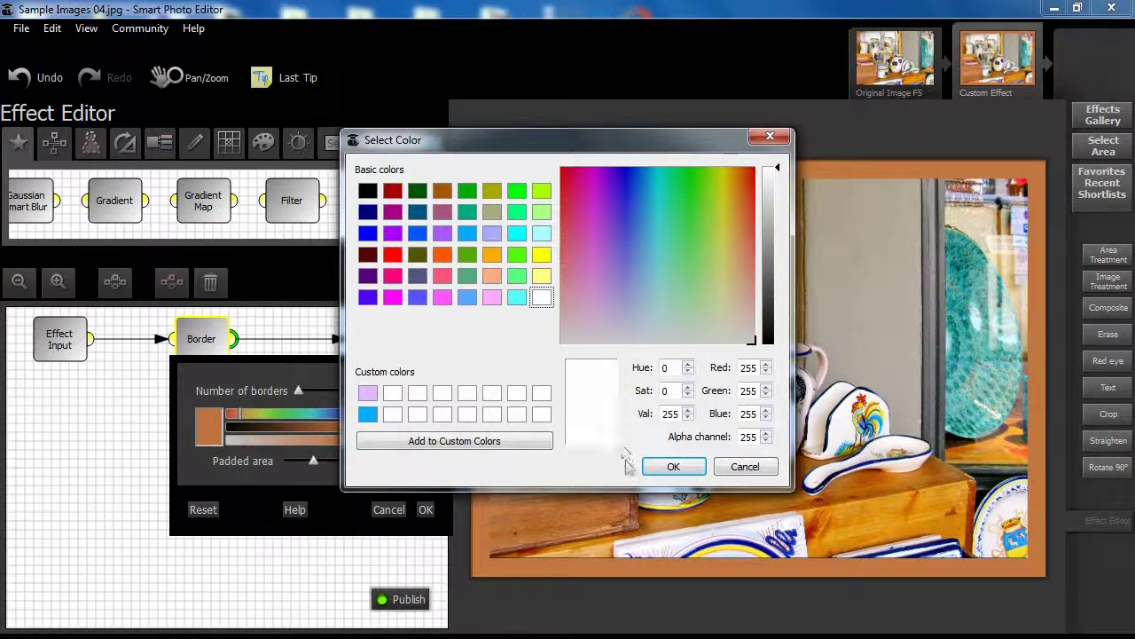
{"action": "left_click", "coordinate": [673, 466]}
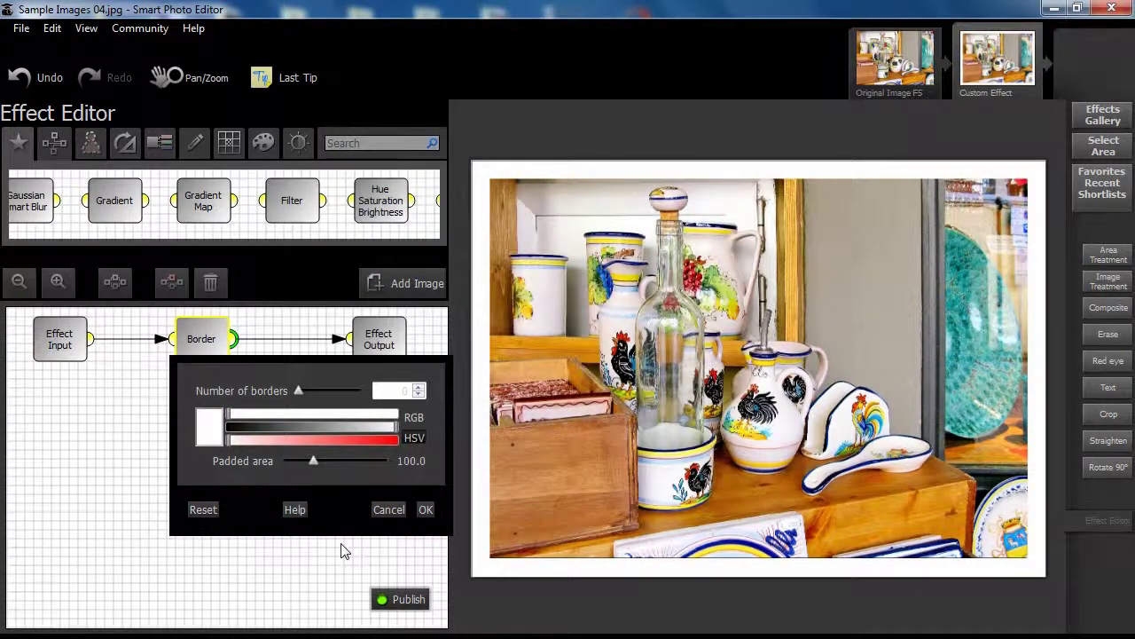
Add one border line and give it a width of 10
{"action": "left_click", "coordinate": [417, 387]}
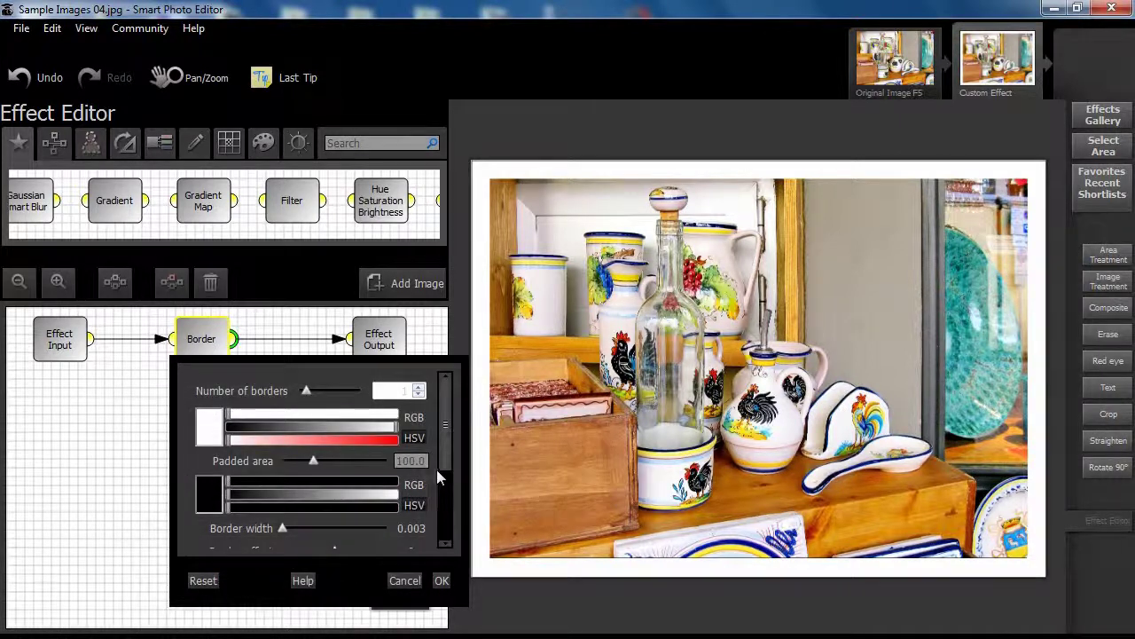
{"action": "left_click_drag", "start_coordinate": [447, 456], "coordinate": [447, 507]}
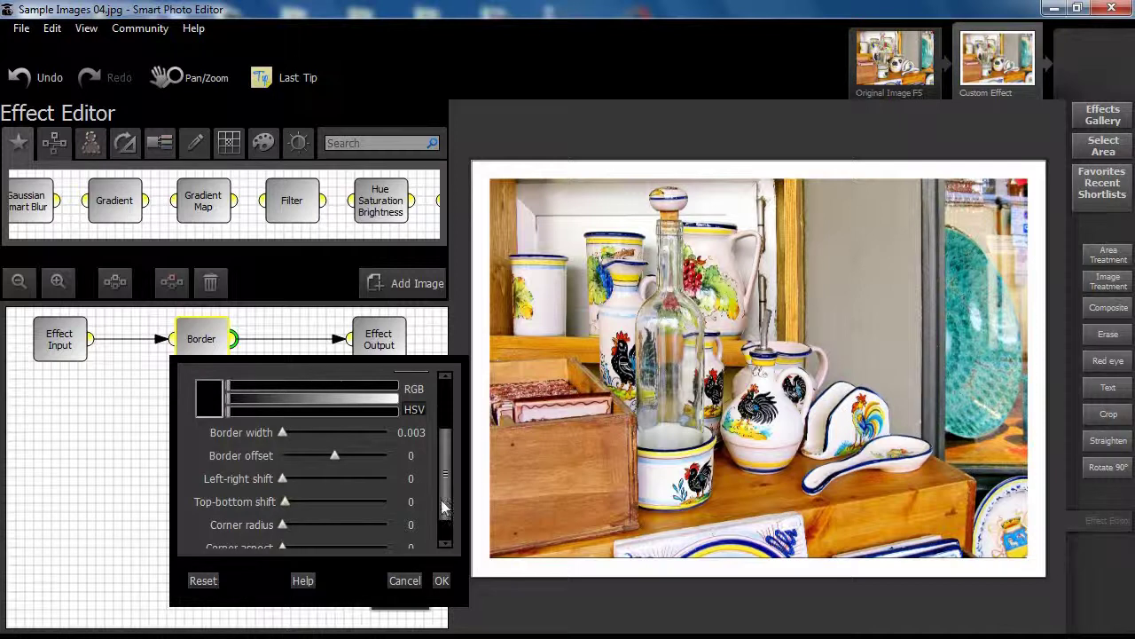
{"action": "left_click", "coordinate": [396, 433]}
{"action": "type", "text": "10"}
{"action": "key", "text": "Return"}
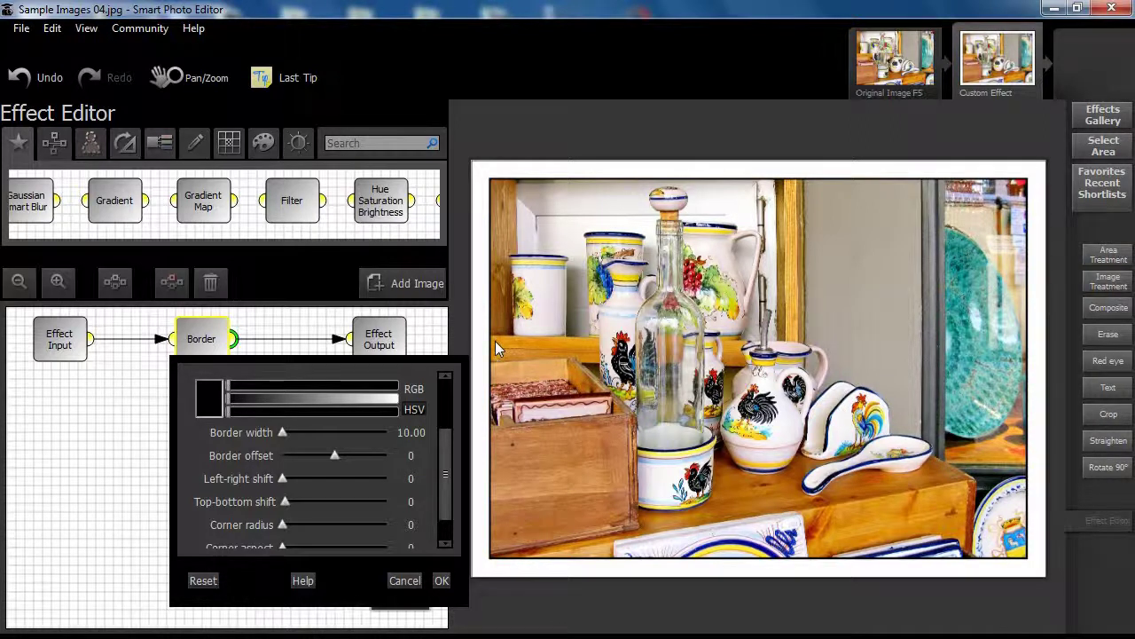
{"action": "left_click", "coordinate": [421, 459]}
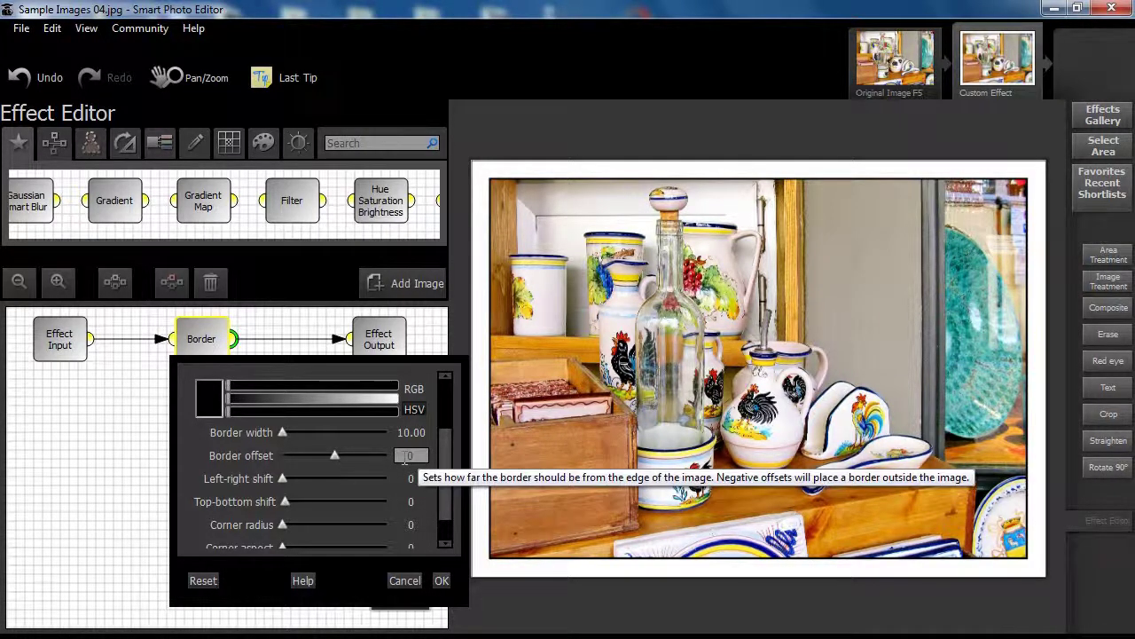
Enter a border offset of -20
{"action": "double_click", "coordinate": [406, 457]}
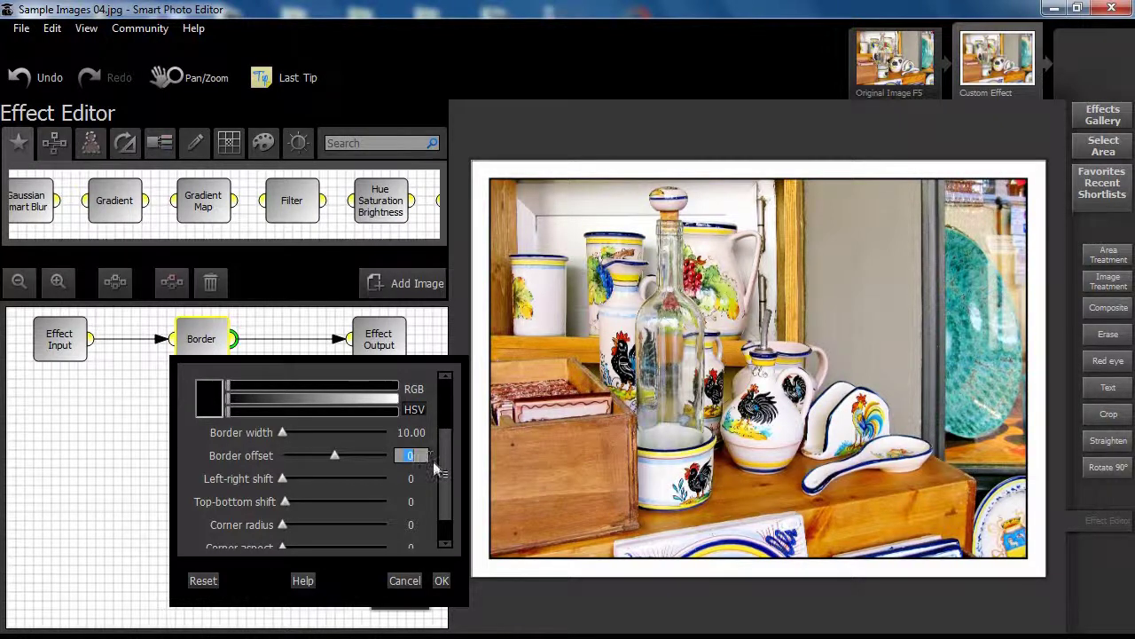
{"action": "type", "text": "-20"}
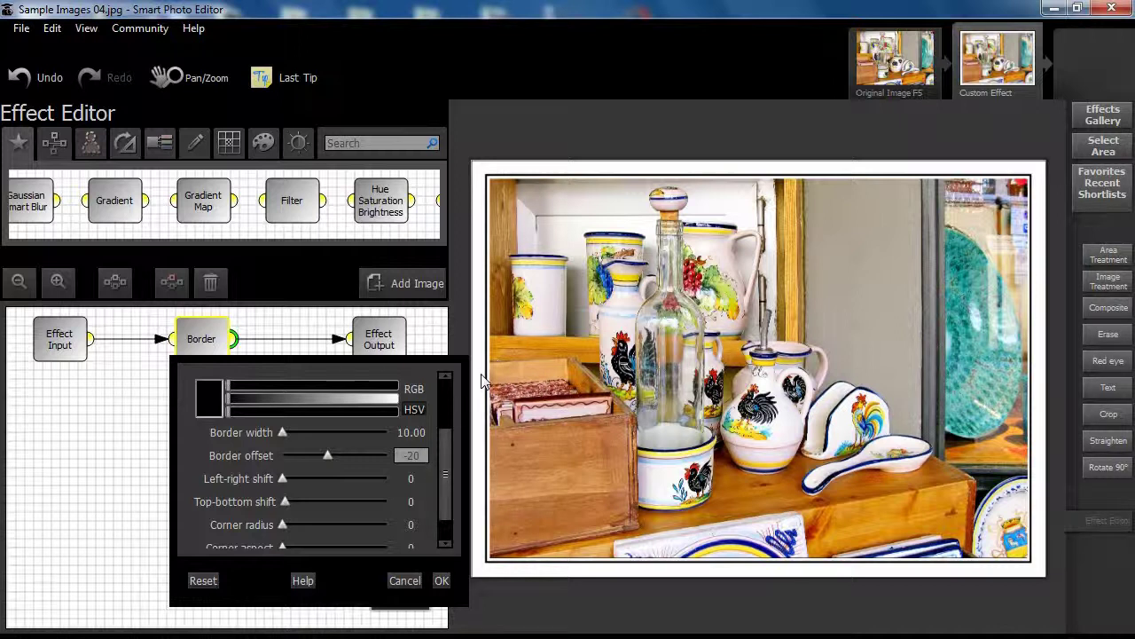
{"action": "key", "text": "Return"}
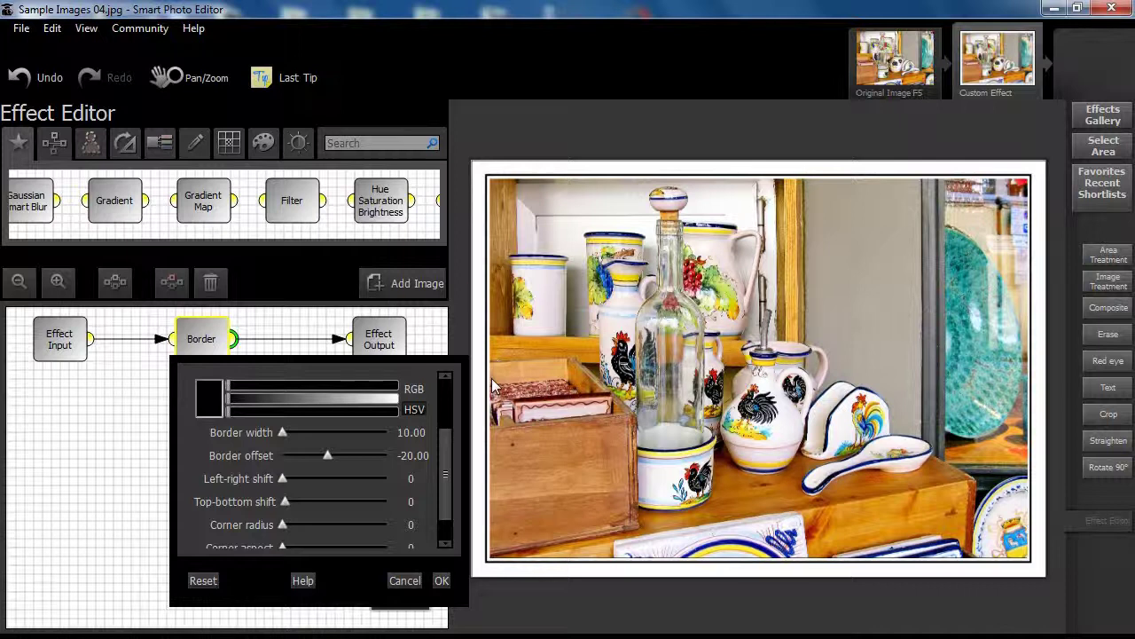
Correct the border offset to 20, then reset the Border effect to its defaults
{"action": "left_click", "coordinate": [405, 456]}
{"action": "key", "text": "ctrl+a"}
{"action": "type", "text": "20"}
{"action": "key", "text": "Return"}
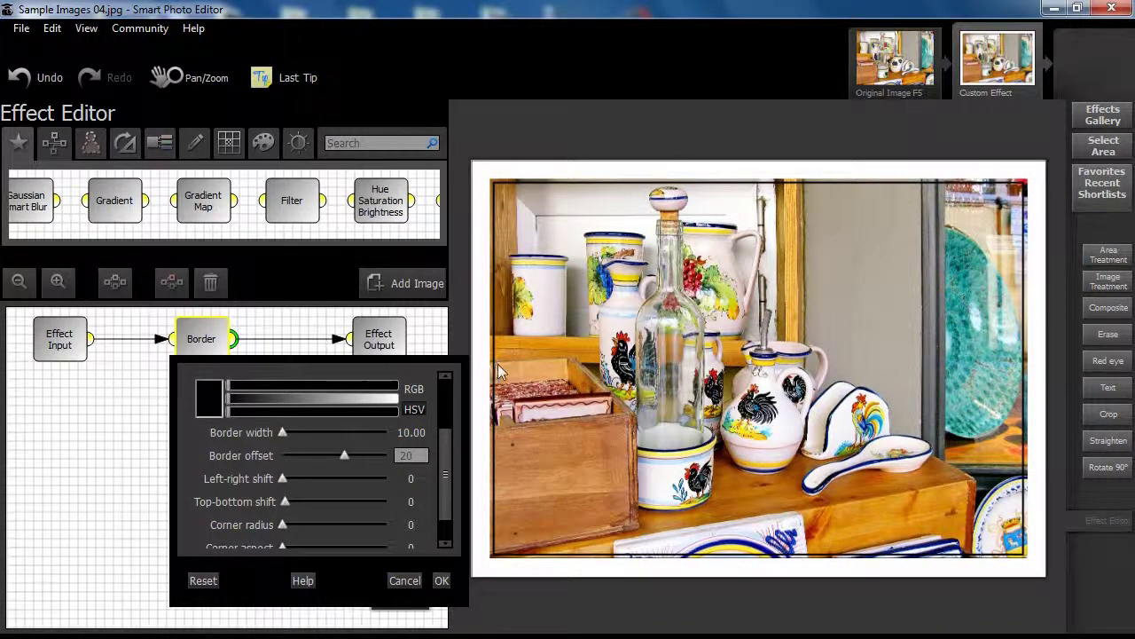
{"action": "left_click", "coordinate": [498, 374]}
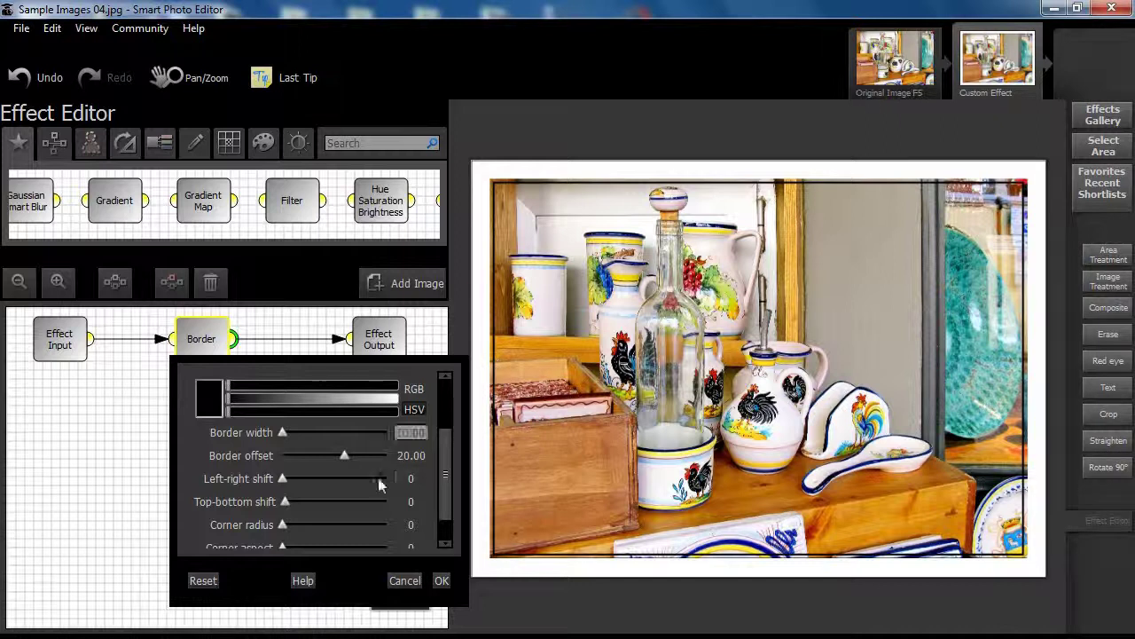
{"action": "left_click", "coordinate": [201, 581]}
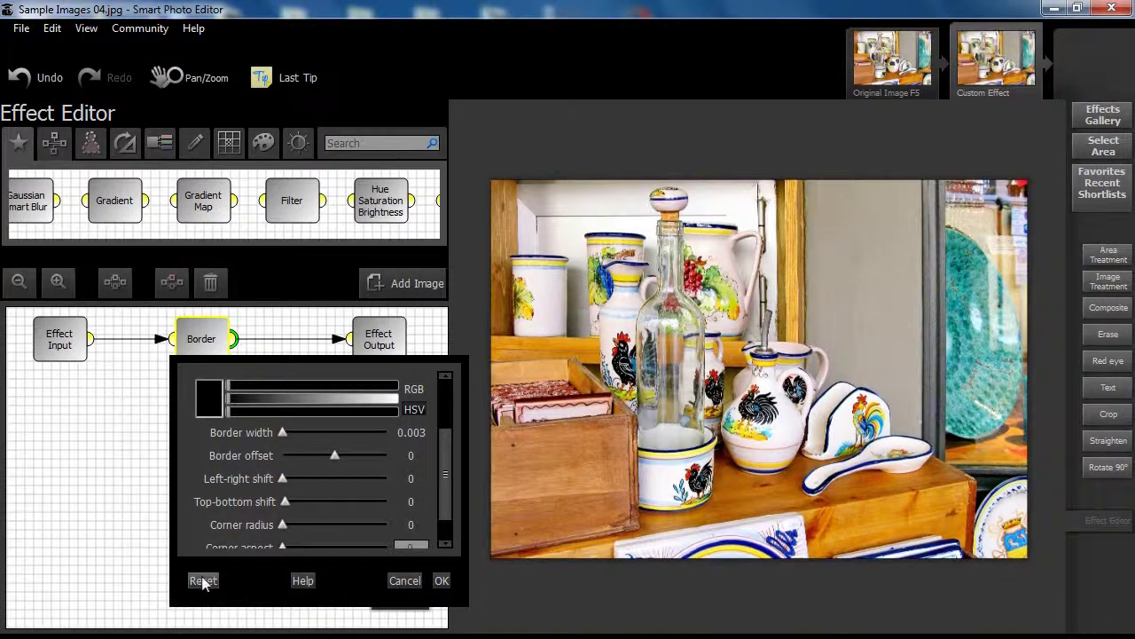
Make the padded area white with a size of 100
{"action": "left_click_drag", "start_coordinate": [447, 464], "coordinate": [454, 424]}
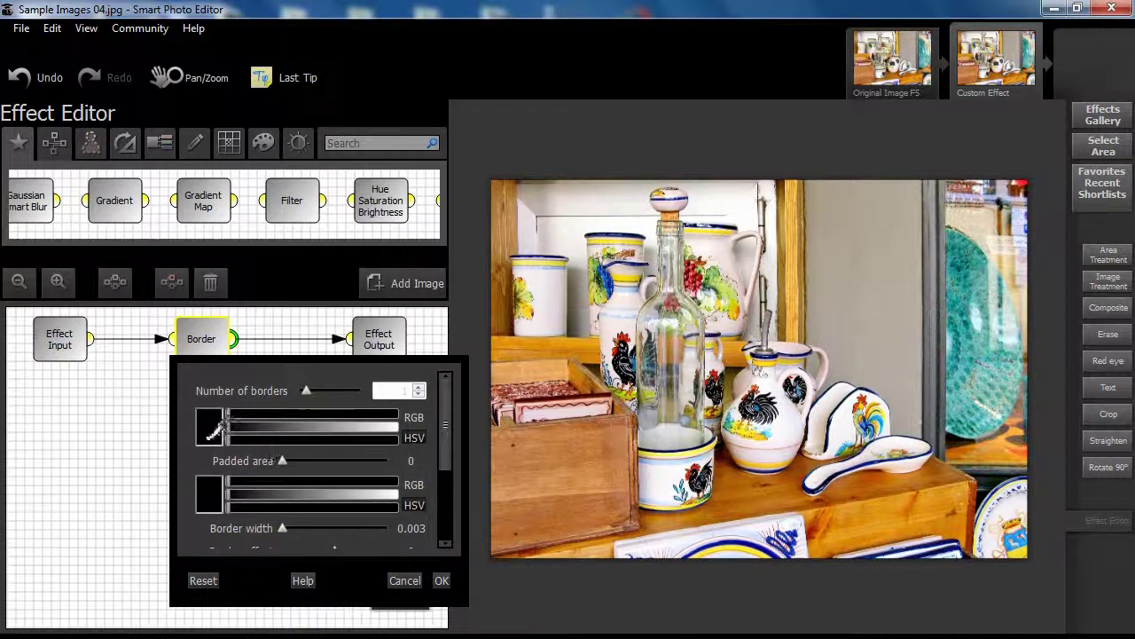
{"action": "left_click", "coordinate": [215, 432]}
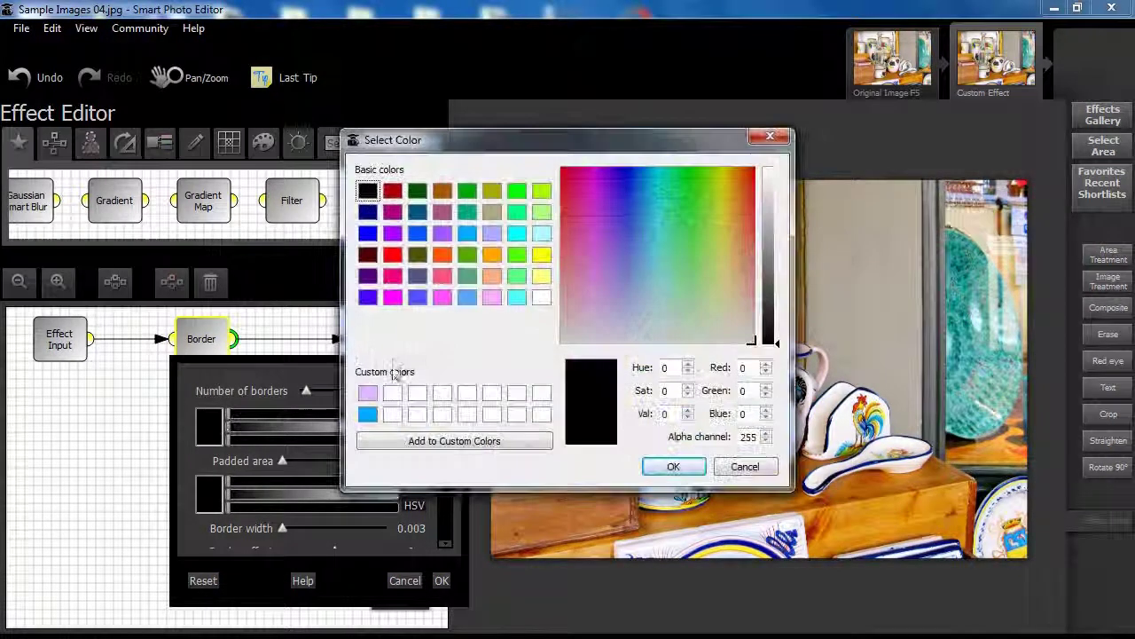
{"action": "left_click", "coordinate": [541, 297]}
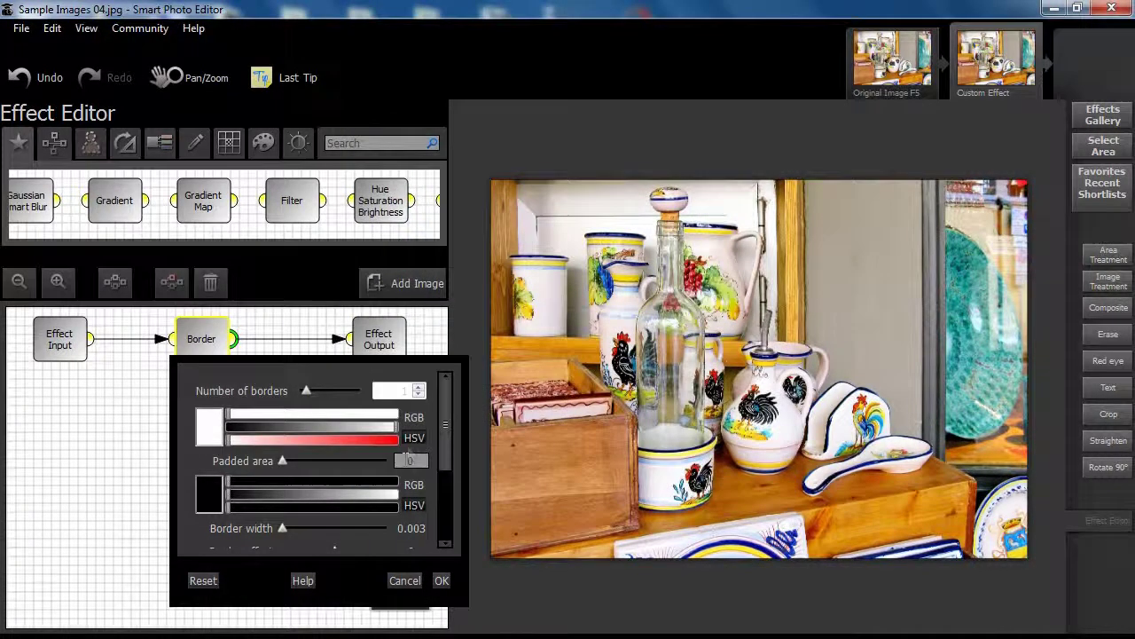
{"action": "type", "text": "100"}
{"action": "key", "text": "Return"}
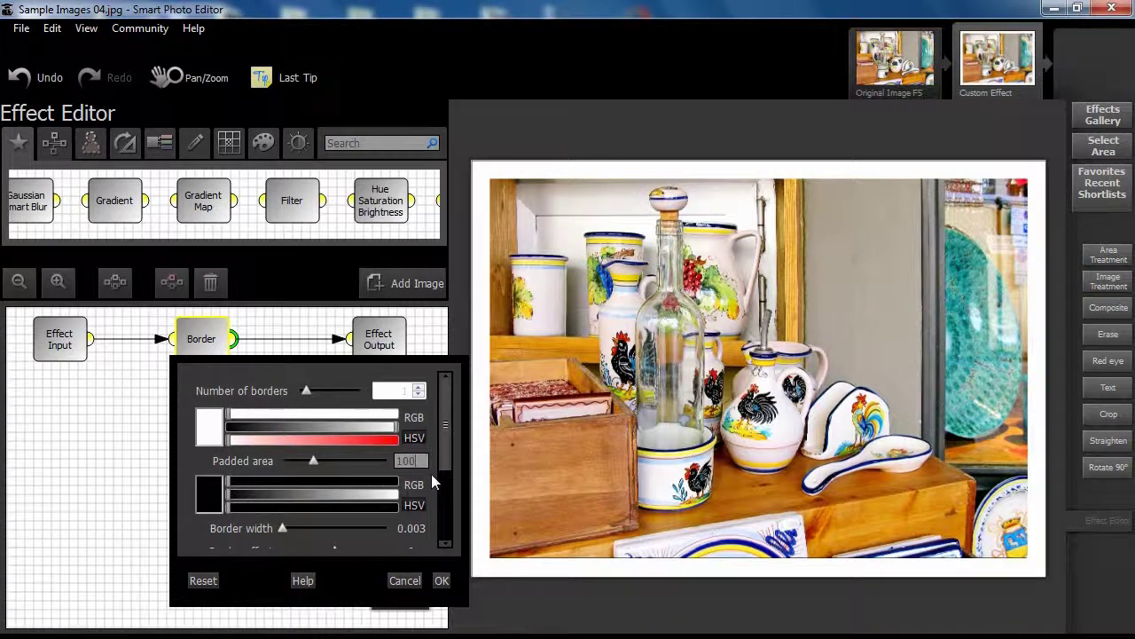
Increase the number of borders to 2
{"action": "left_click", "coordinate": [418, 388]}
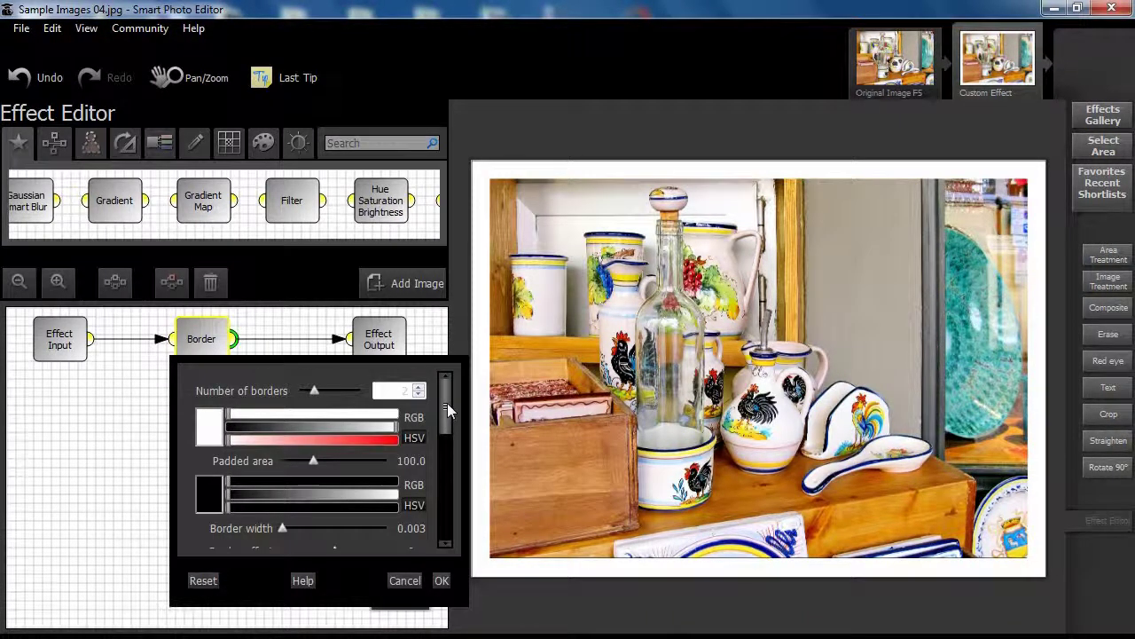
{"action": "left_click_drag", "start_coordinate": [448, 410], "coordinate": [448, 428]}
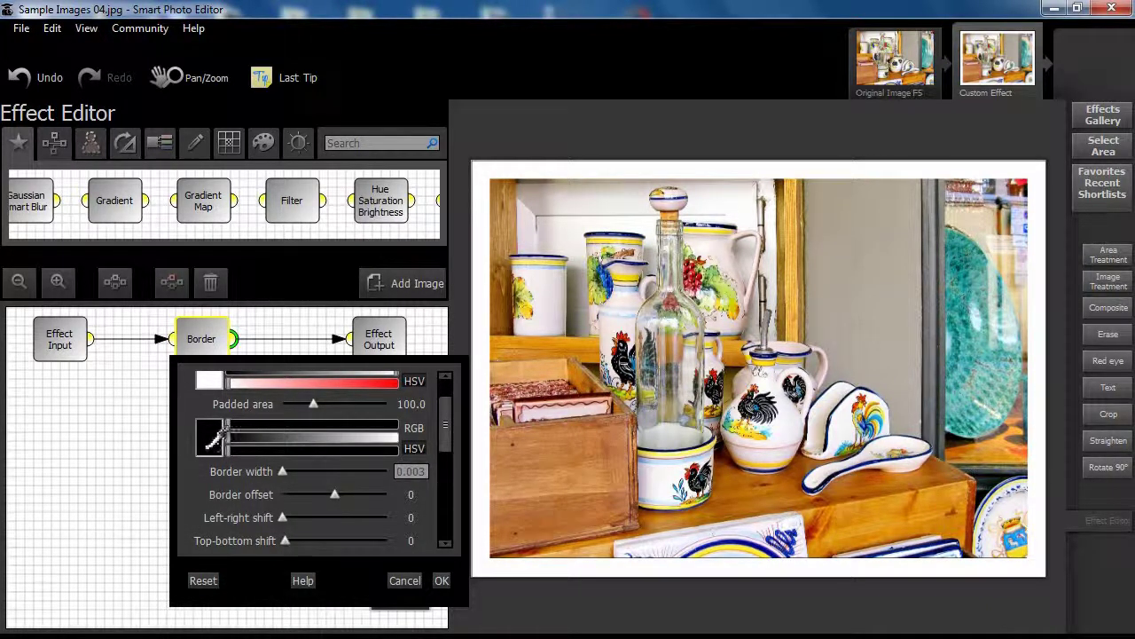
{"action": "left_click", "coordinate": [209, 444]}
Make both border colour stops red
{"action": "left_click", "coordinate": [392, 254]}
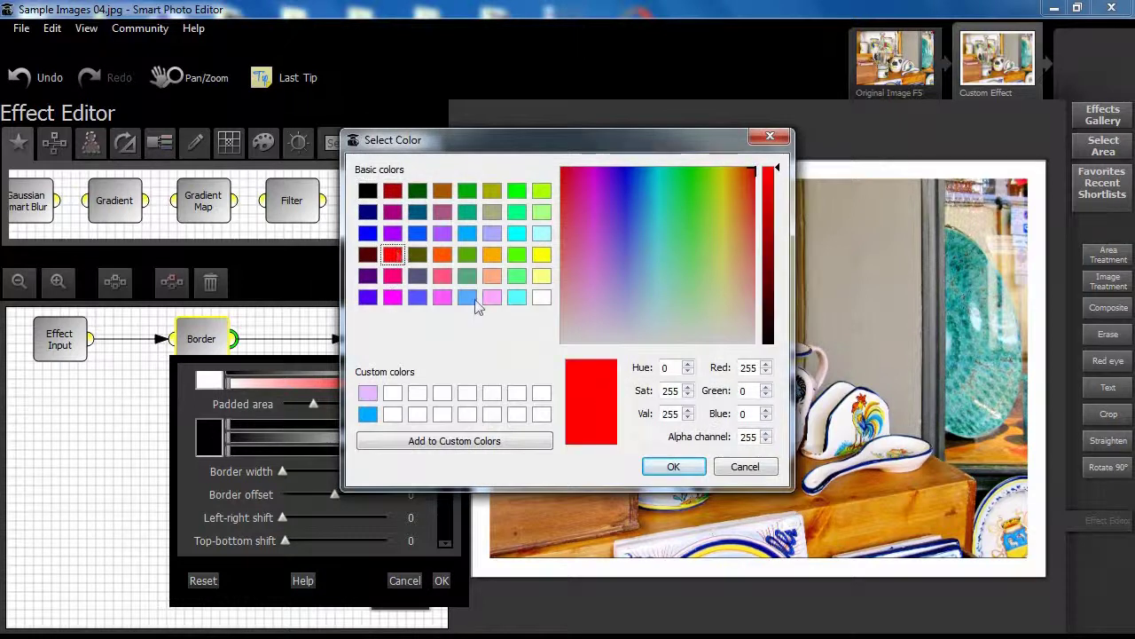
{"action": "left_click", "coordinate": [675, 466]}
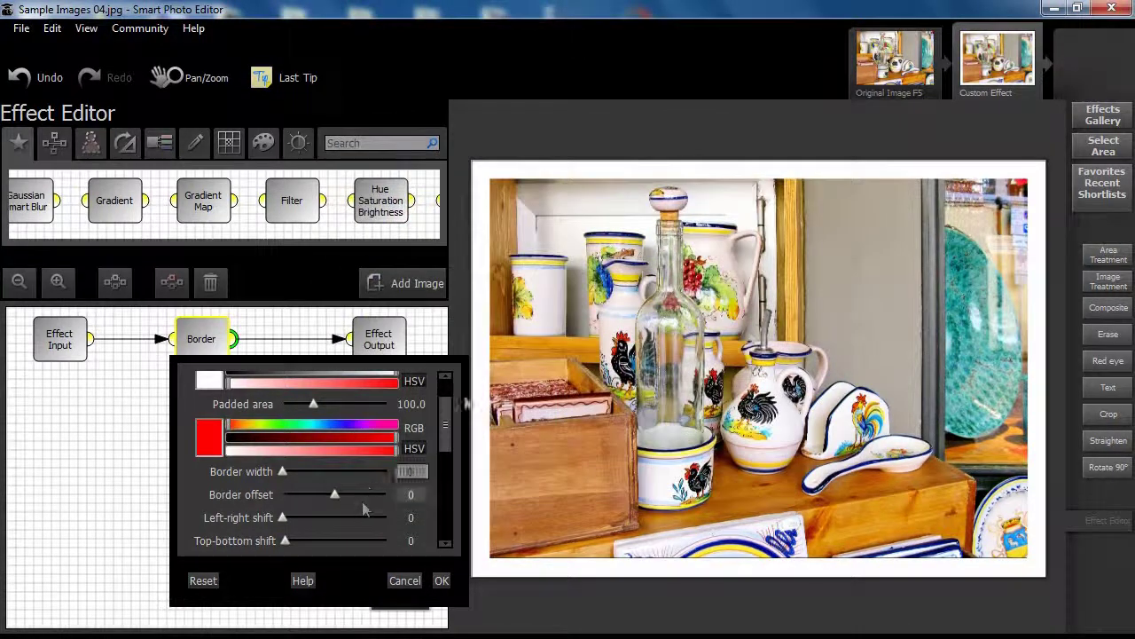
{"action": "scroll", "coordinate": [363, 508], "scroll_direction": "down", "scroll_amount": 3}
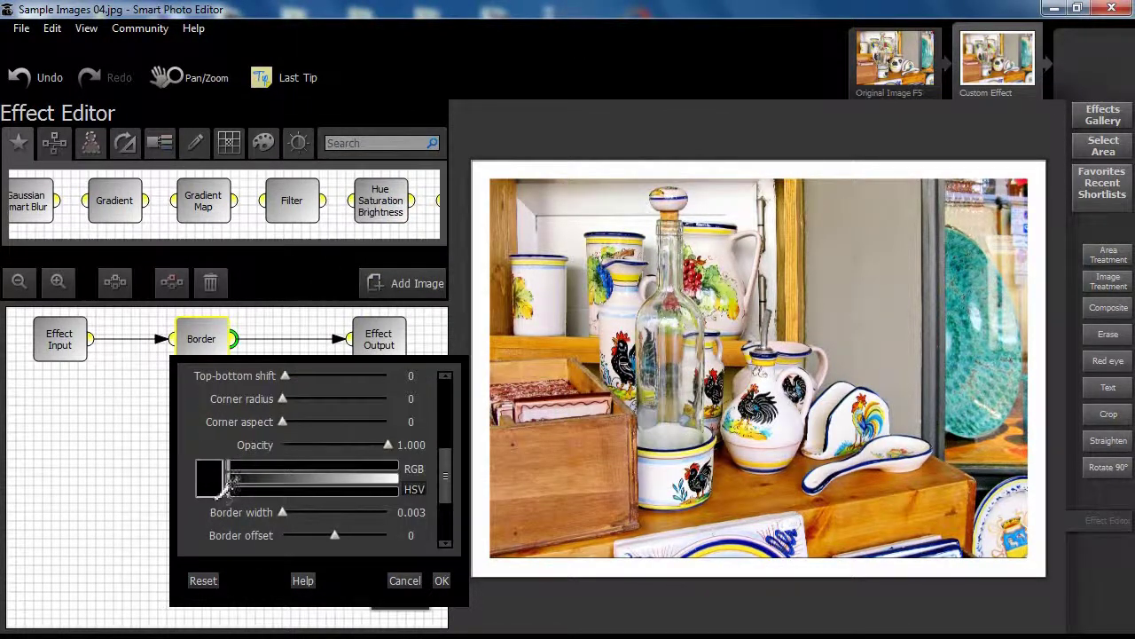
{"action": "left_click", "coordinate": [227, 484]}
{"action": "left_click", "coordinate": [392, 255]}
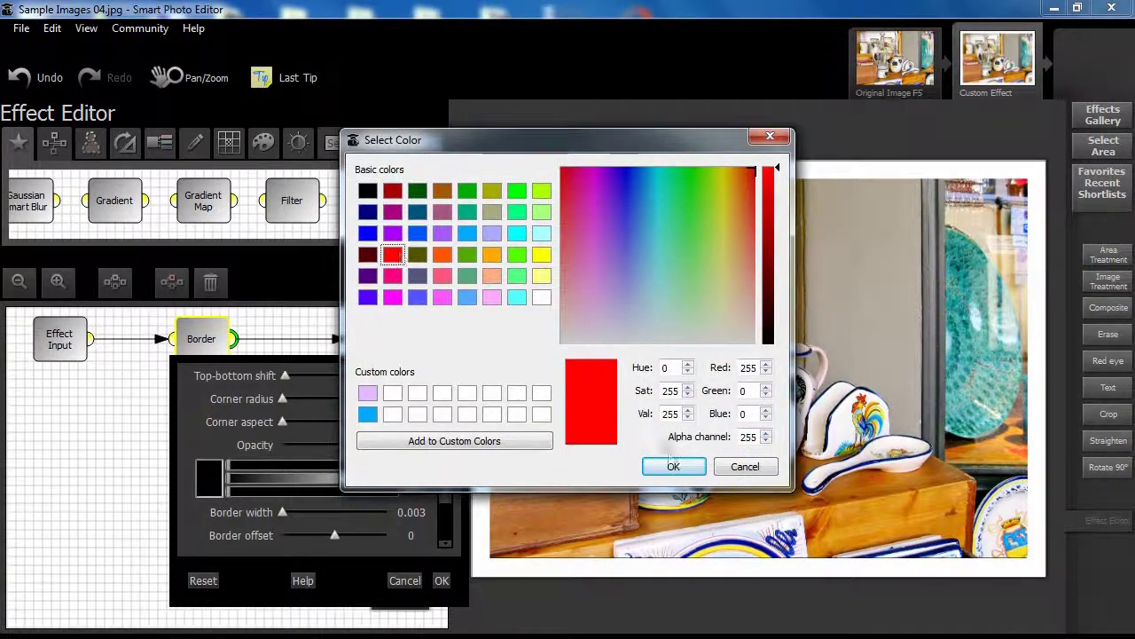
{"action": "left_click", "coordinate": [674, 466]}
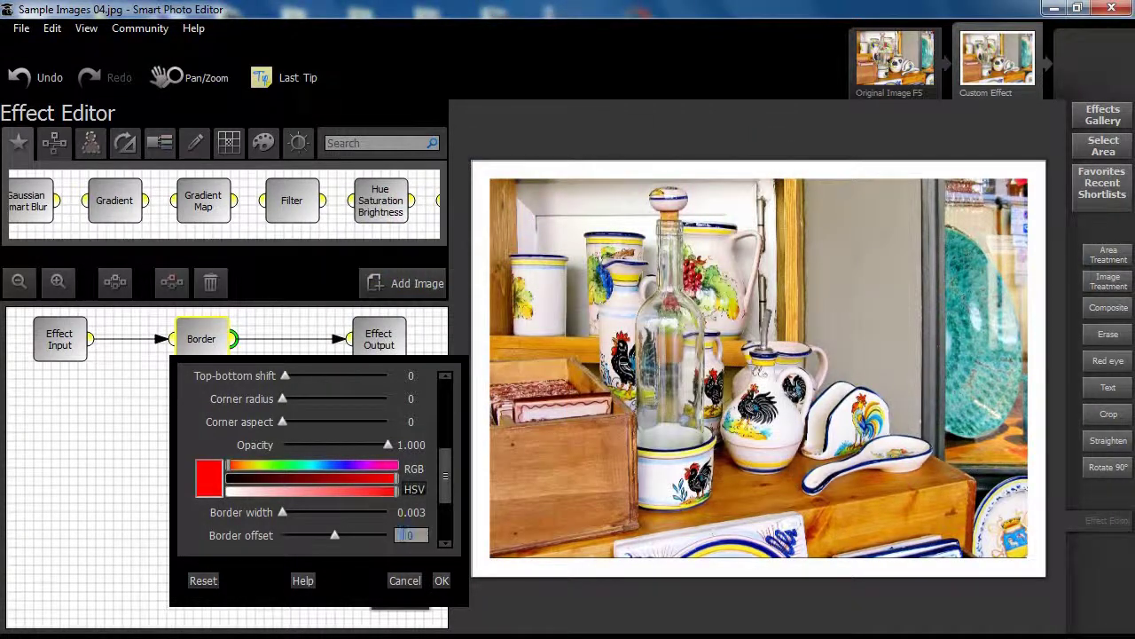
{"action": "scroll", "coordinate": [403, 523], "scroll_direction": "down", "scroll_amount": 2}
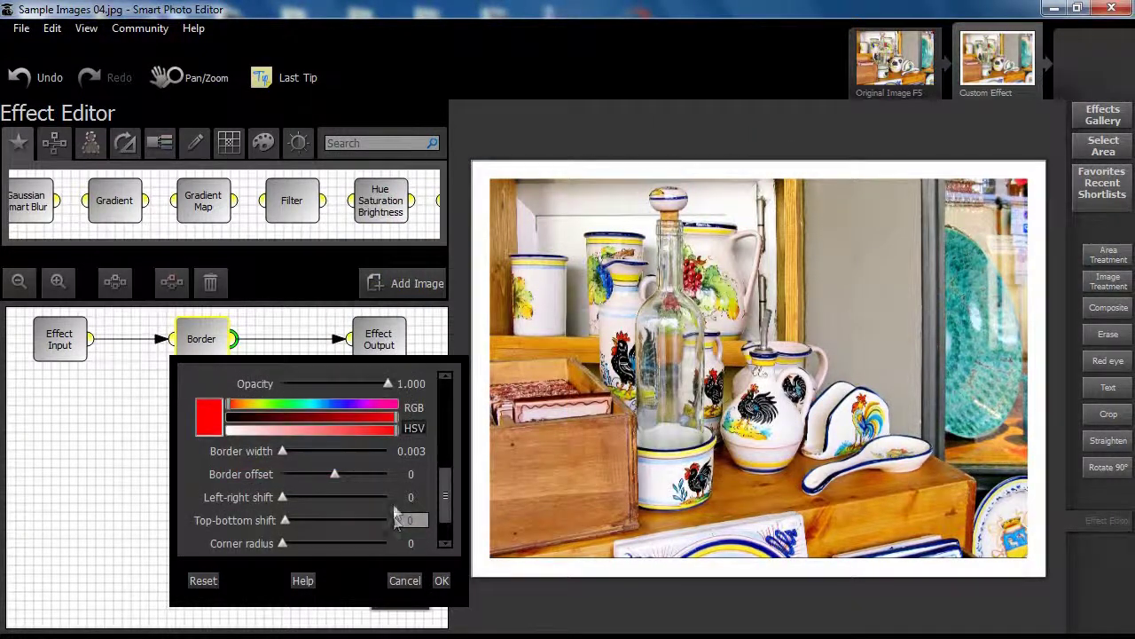
Set the border width to 15 and the border offset to -100
{"action": "double_click", "coordinate": [398, 452]}
{"action": "type", "text": "15"}
{"action": "key", "text": "Return"}
{"action": "left_click_drag", "start_coordinate": [446, 494], "coordinate": [452, 434]}
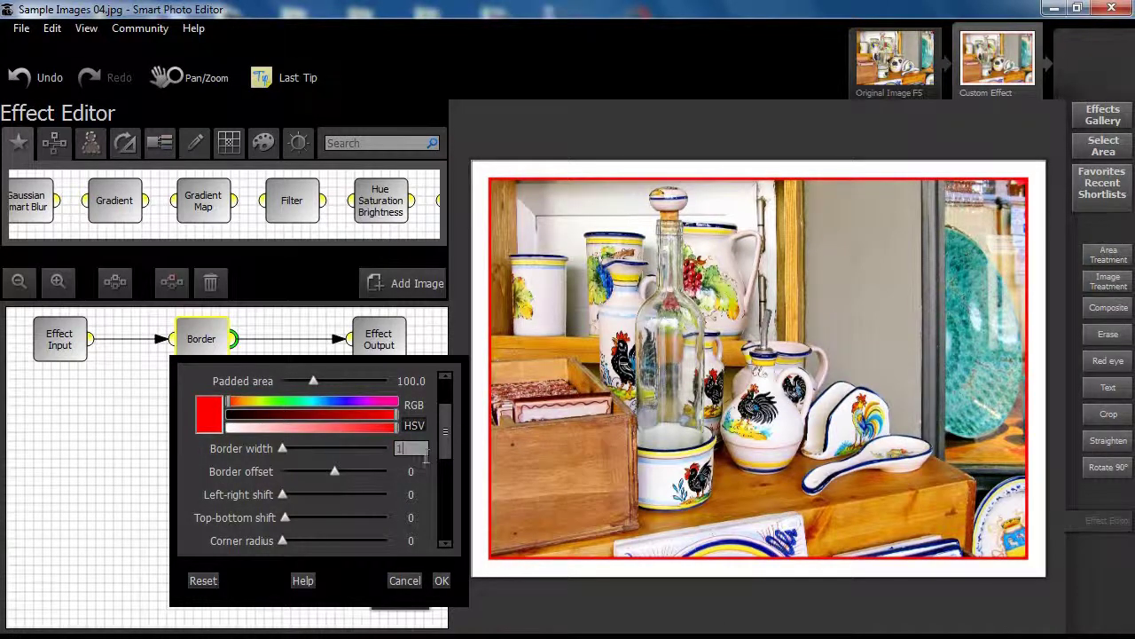
{"action": "left_click_drag", "start_coordinate": [455, 455], "coordinate": [454, 492]}
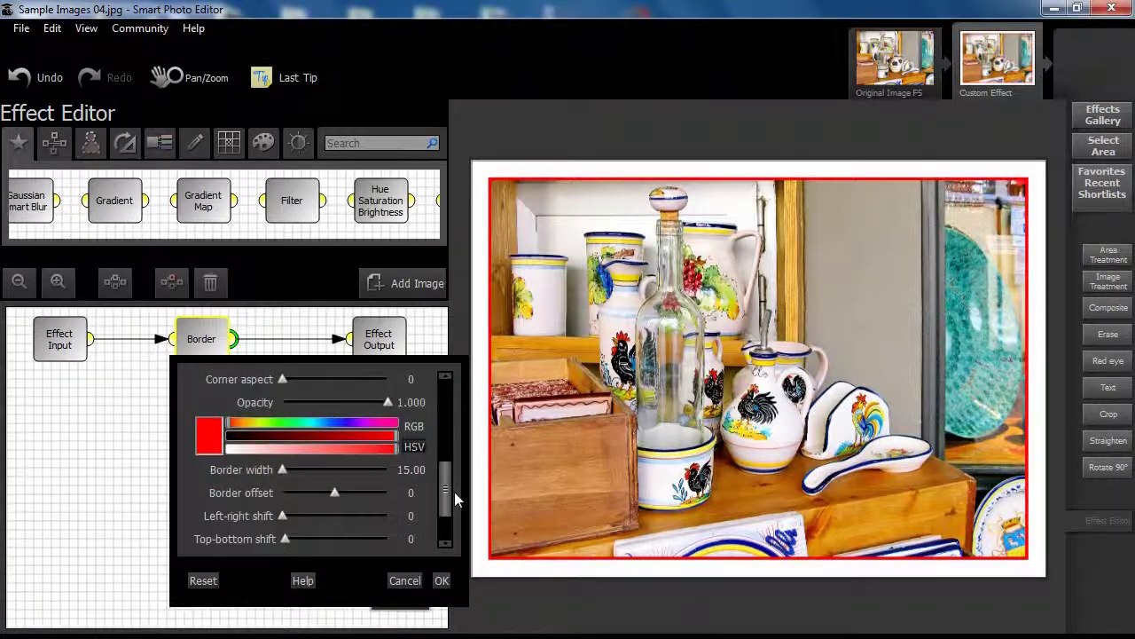
{"action": "left_click", "coordinate": [409, 493]}
{"action": "type", "text": "-100"}
{"action": "key", "text": "Return"}
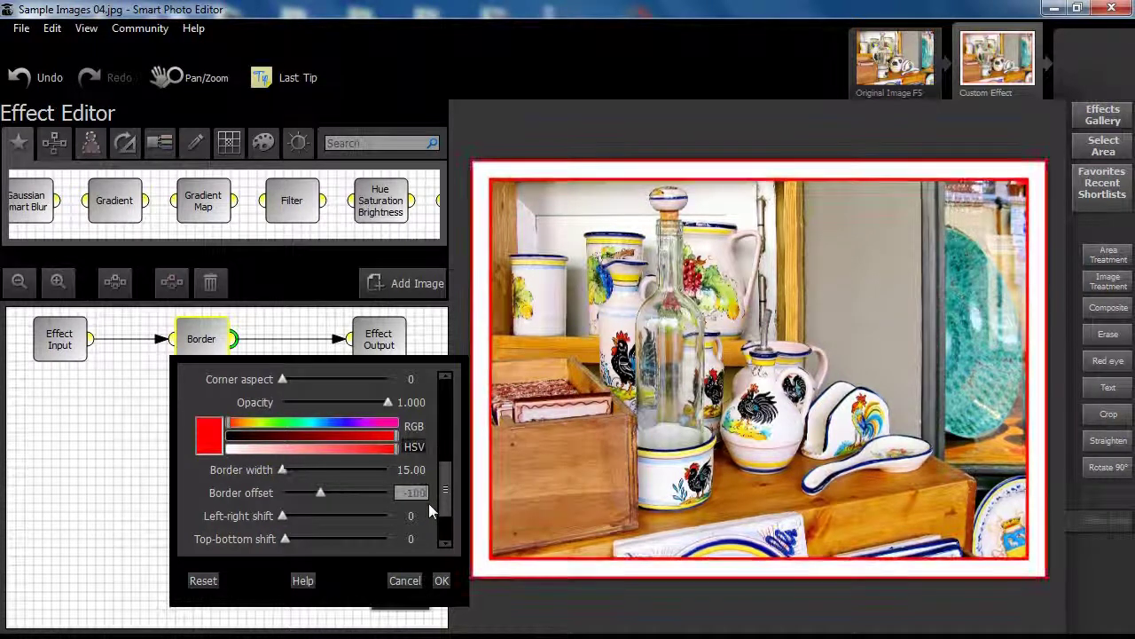
{"action": "key", "text": "Tab"}
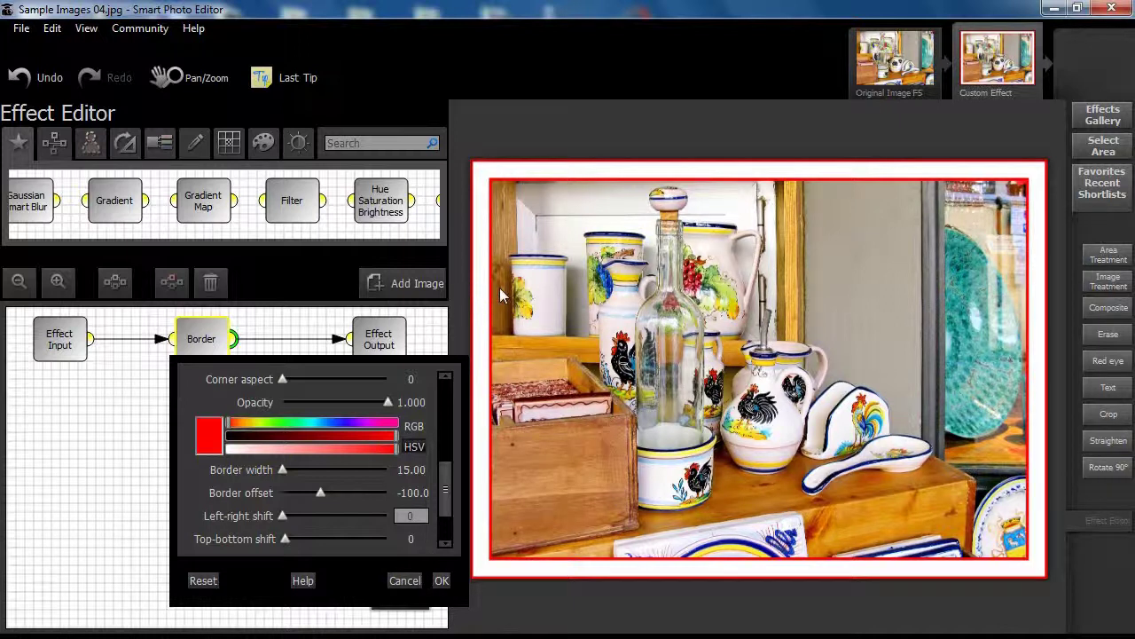
{"action": "key", "text": "Return"}
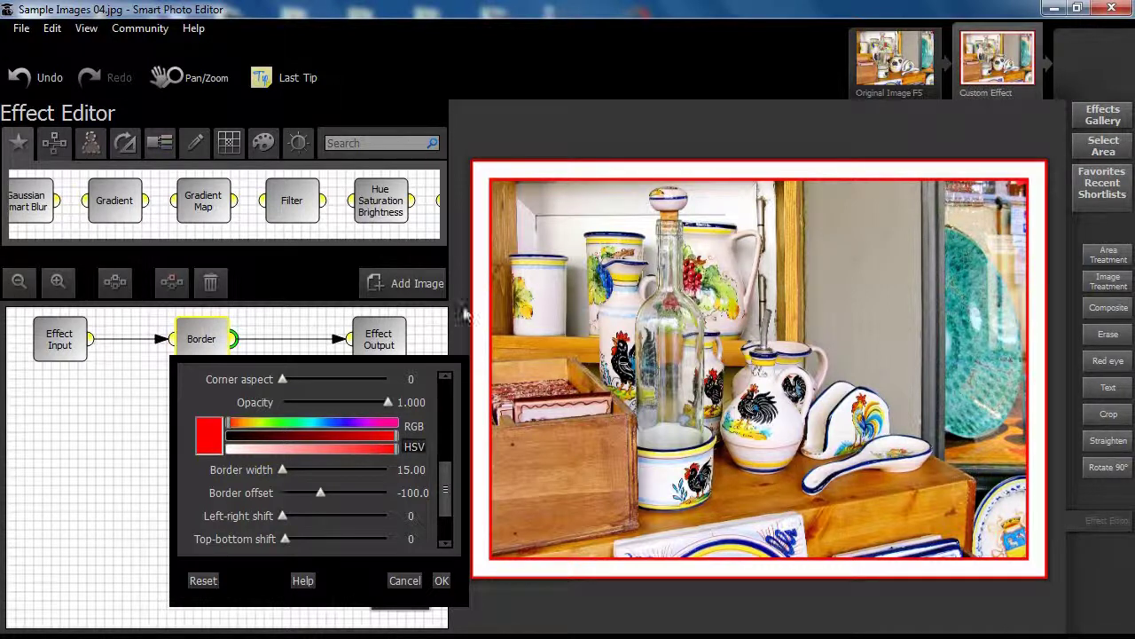
{"action": "left_click", "coordinate": [404, 494]}
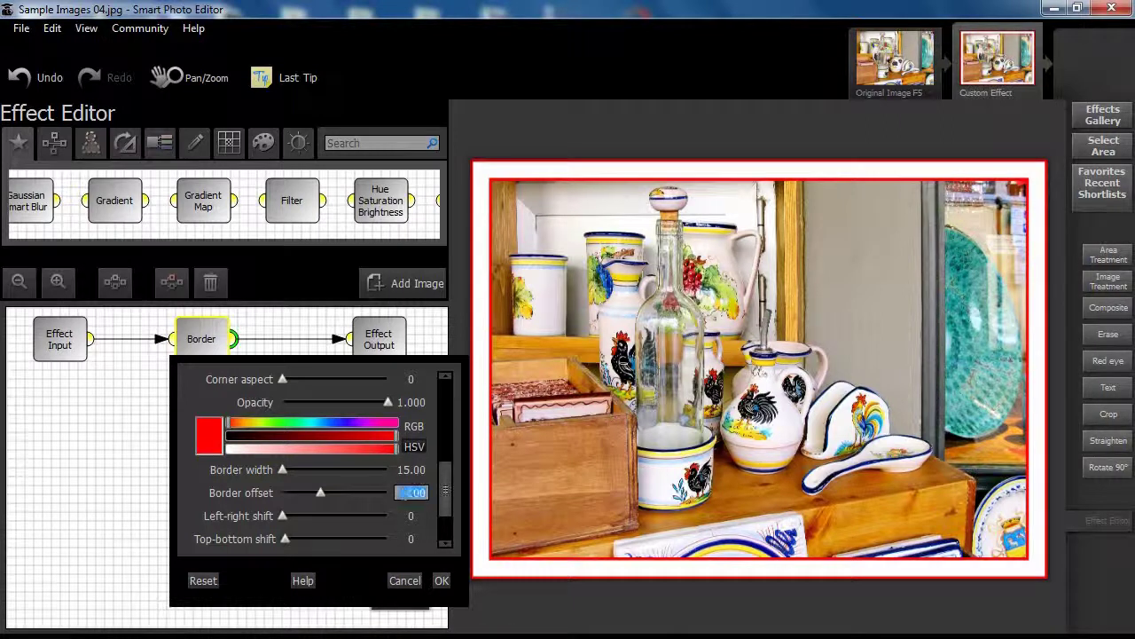
Pull this border's offset in to hug the photo and colour it blue
{"action": "type", "text": "-10"}
{"action": "key", "text": "Return"}
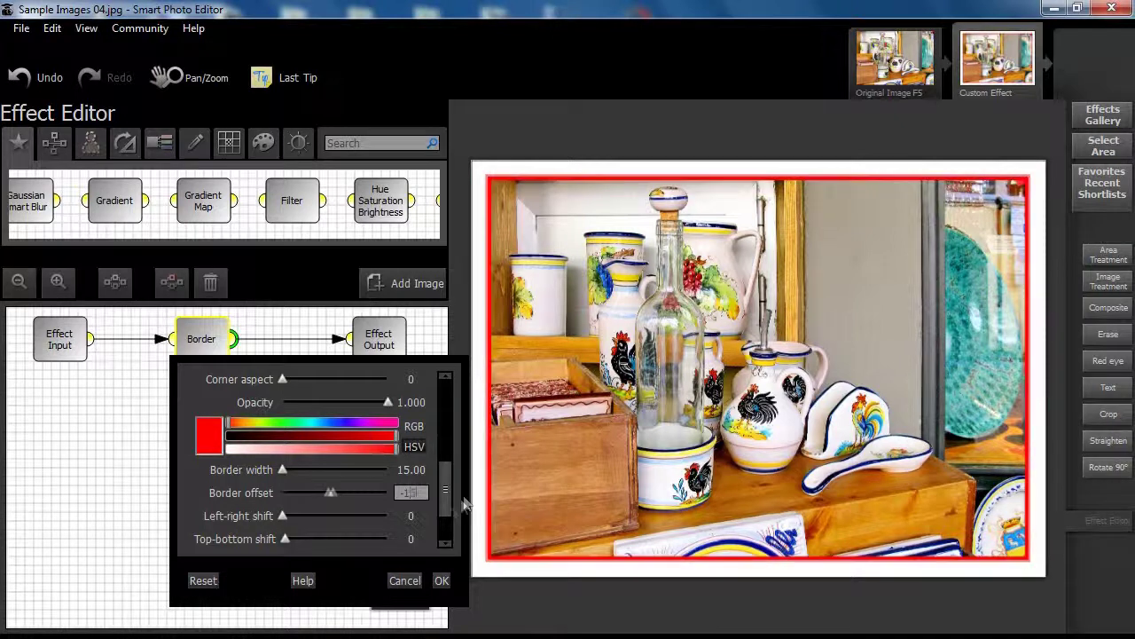
{"action": "left_click", "coordinate": [209, 435]}
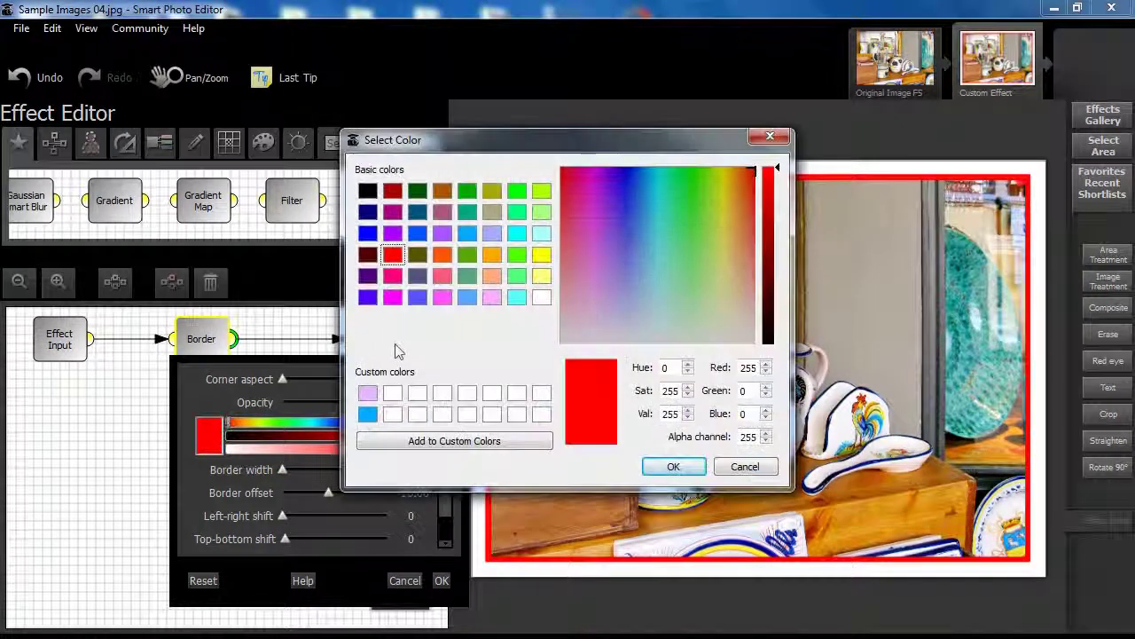
{"action": "left_click", "coordinate": [367, 233]}
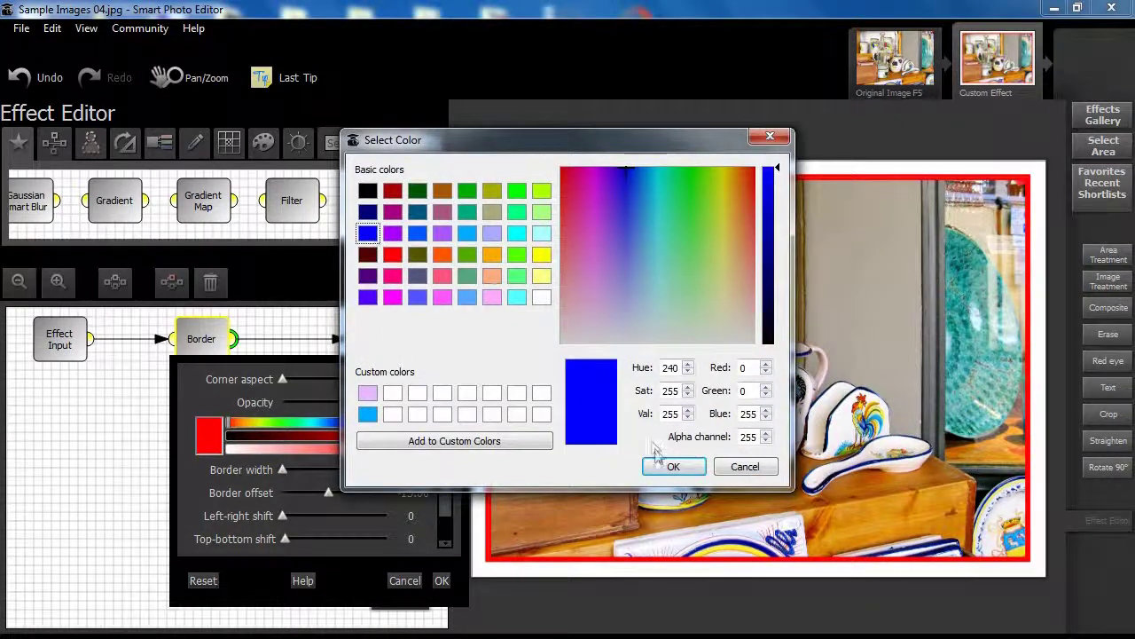
{"action": "left_click", "coordinate": [672, 466]}
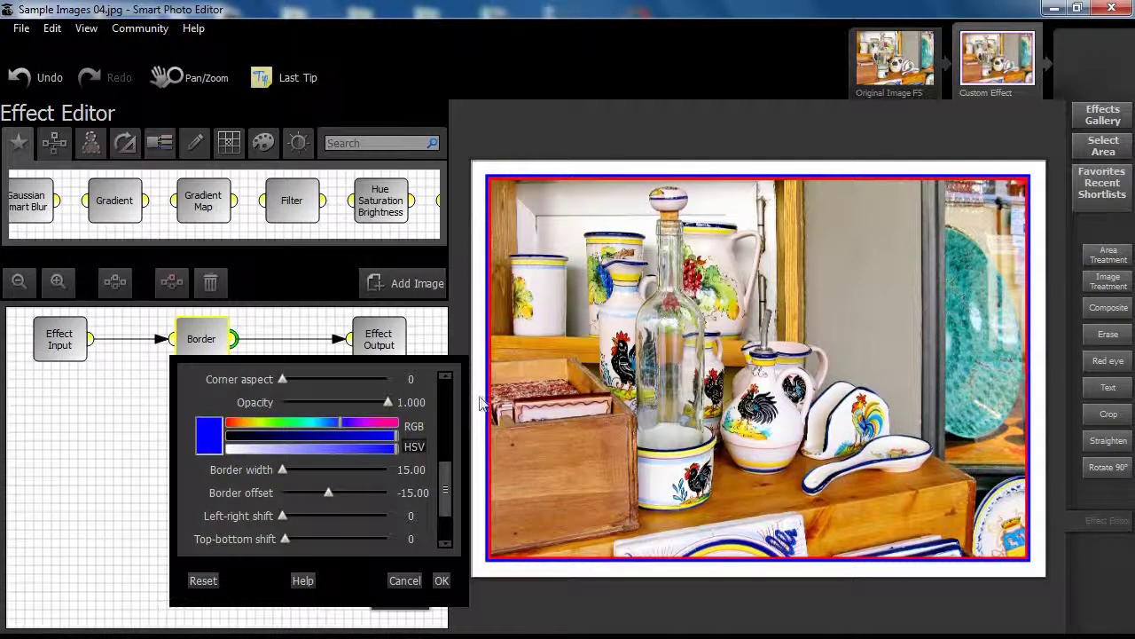
{"action": "left_click_drag", "start_coordinate": [447, 463], "coordinate": [444, 490]}
{"action": "left_click", "coordinate": [418, 390]}
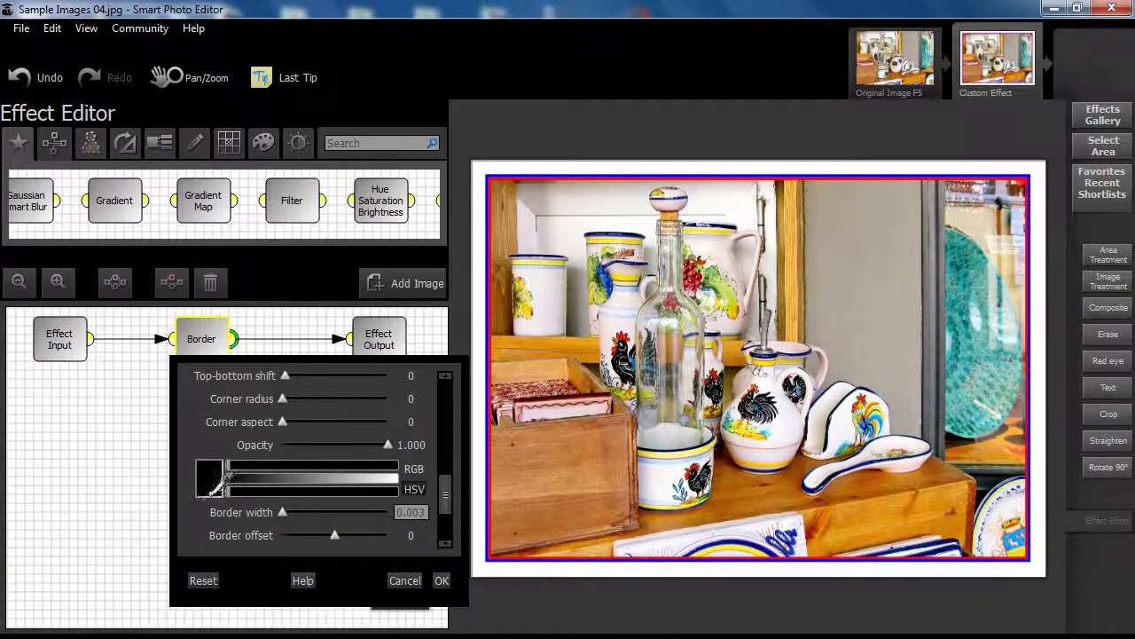
Open the colour chooser for the third border's black swatch
{"action": "left_click", "coordinate": [210, 479]}
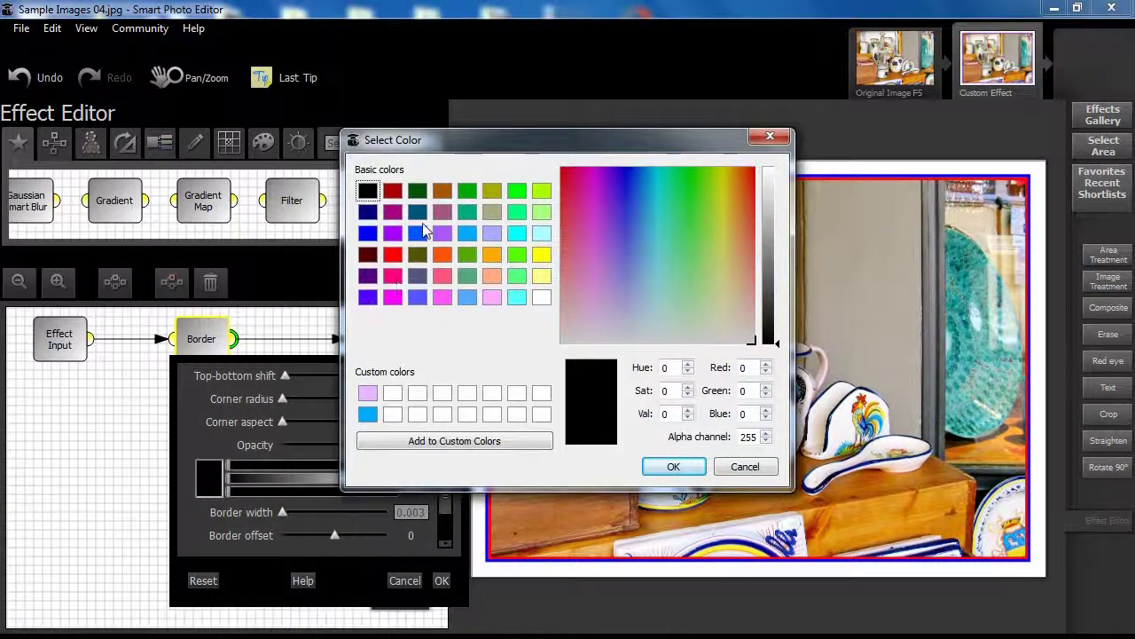